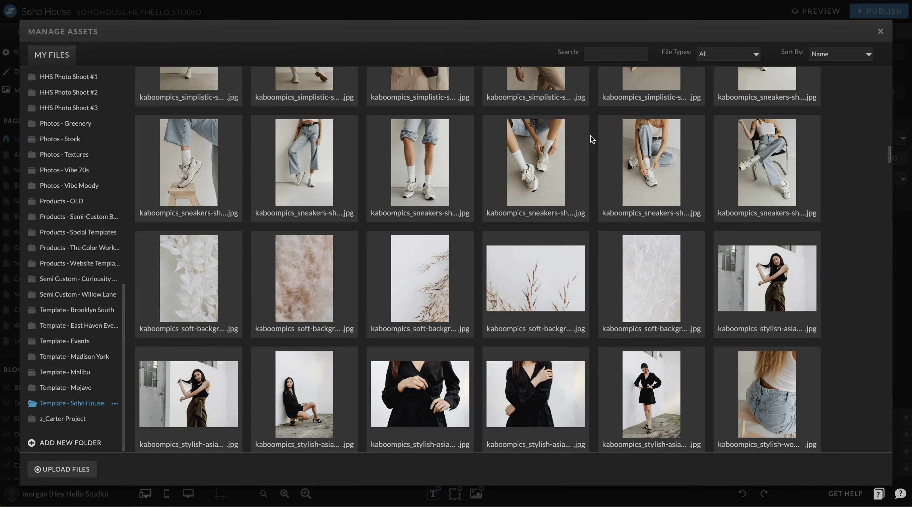
- Look through the images in the Template - Soho House folder and close the media library
scroll(492, 201, "down", 1)
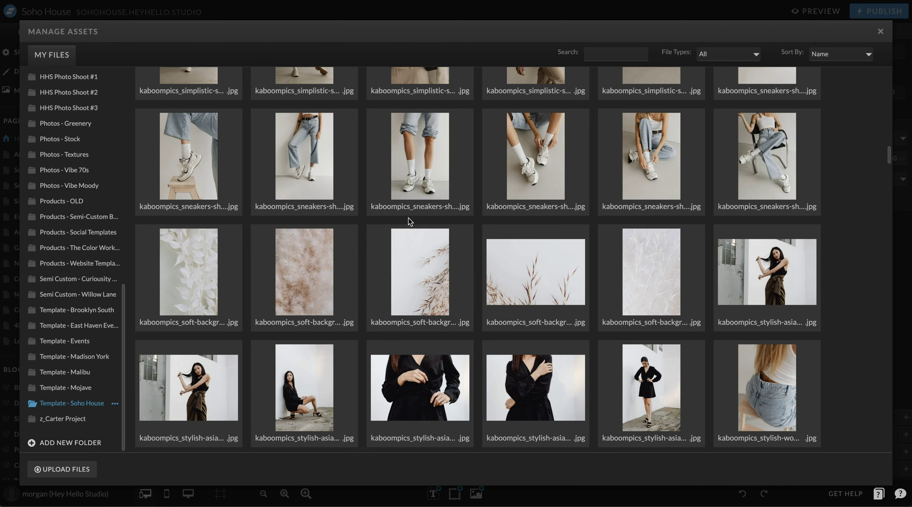
scroll(409, 218, "up", 1)
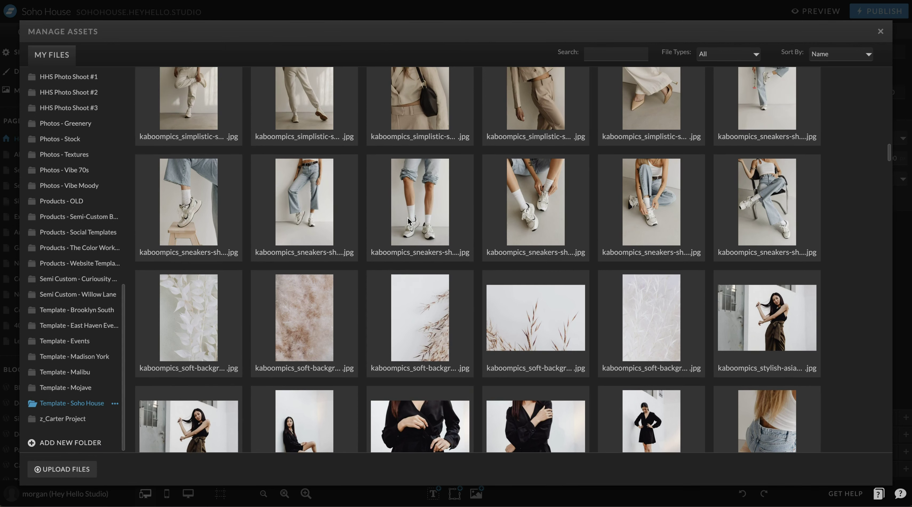
scroll(409, 222, "down", 7)
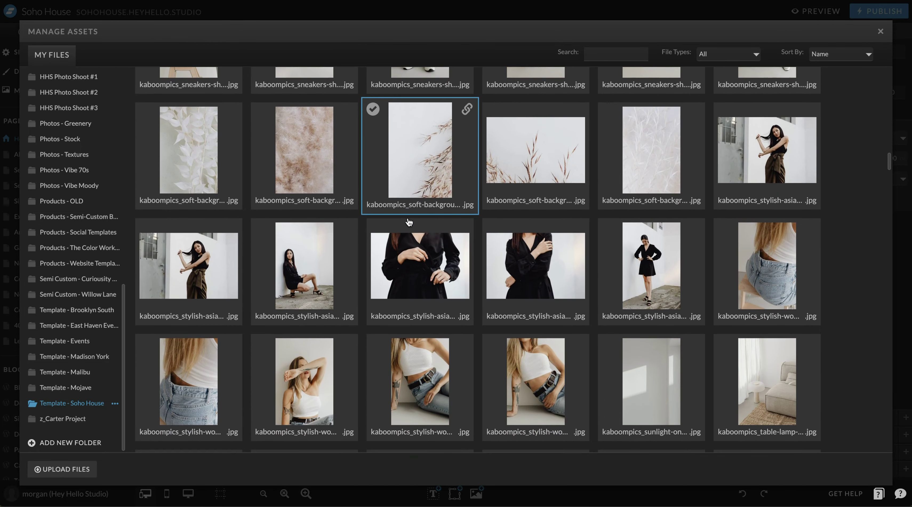
scroll(407, 218, "down", 1)
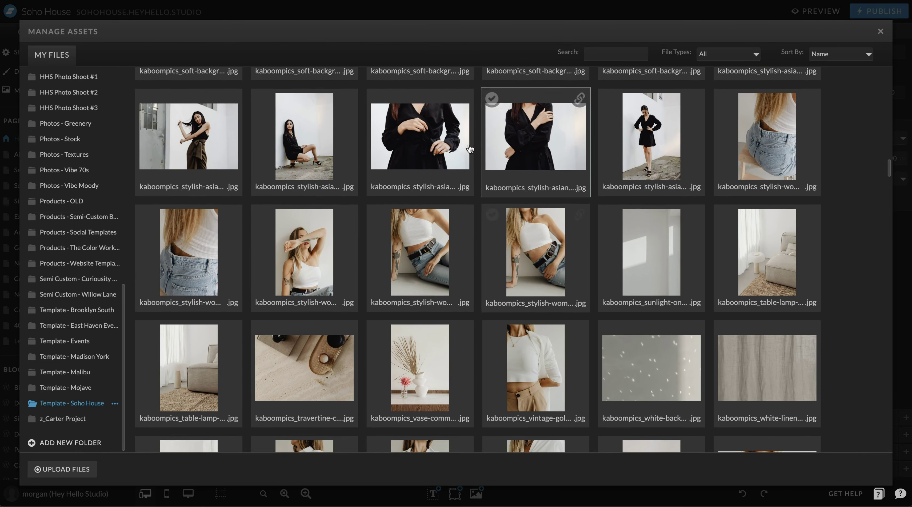
scroll(408, 247, "up", 7)
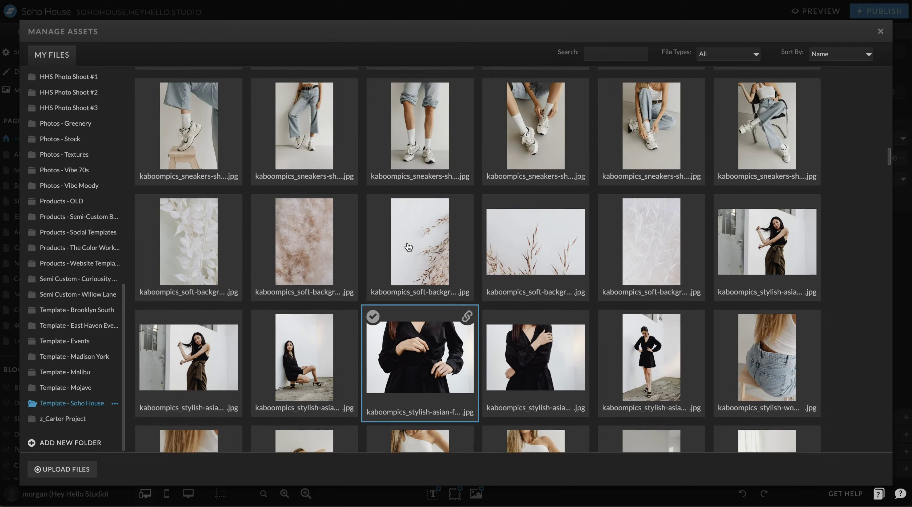
scroll(409, 247, "up", 8)
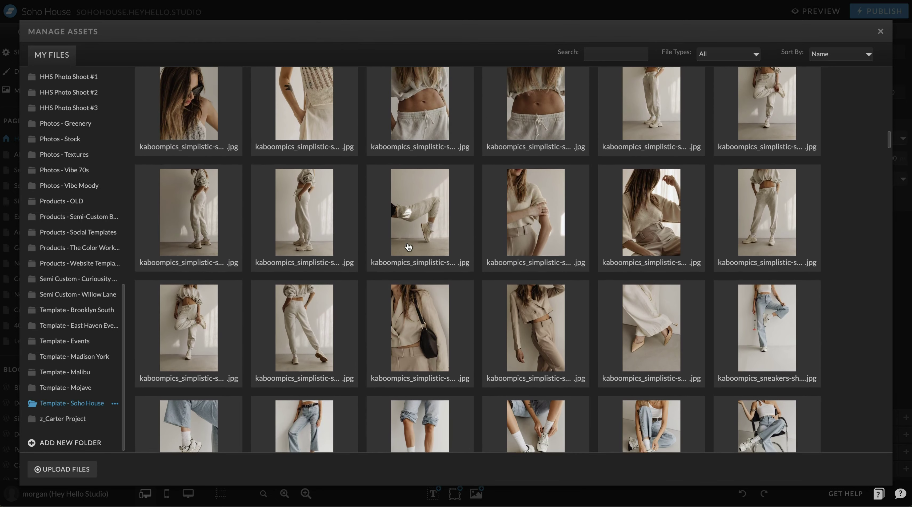
scroll(408, 246, "up", 5)
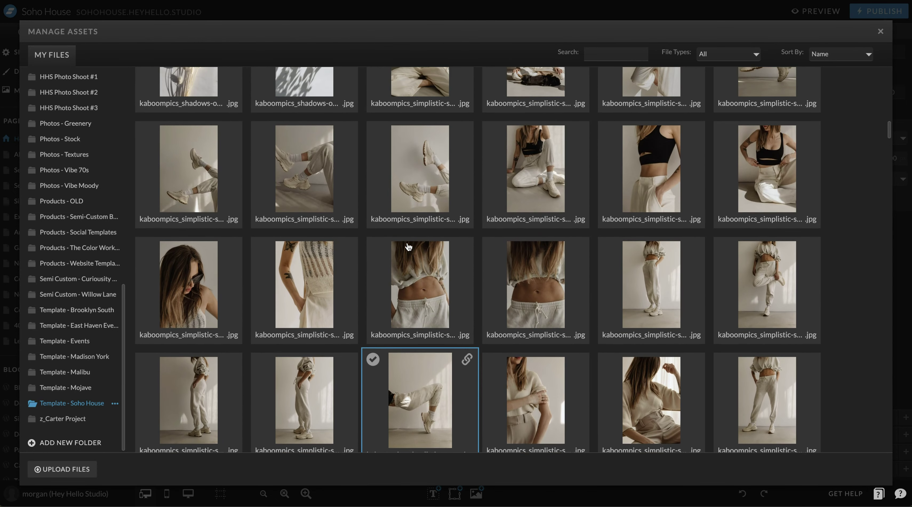
scroll(409, 247, "up", 1)
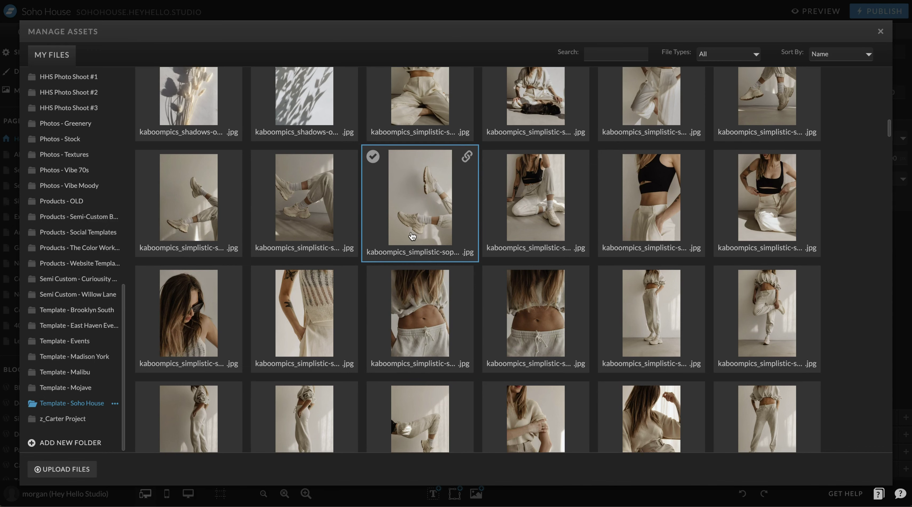
left_click(878, 32)
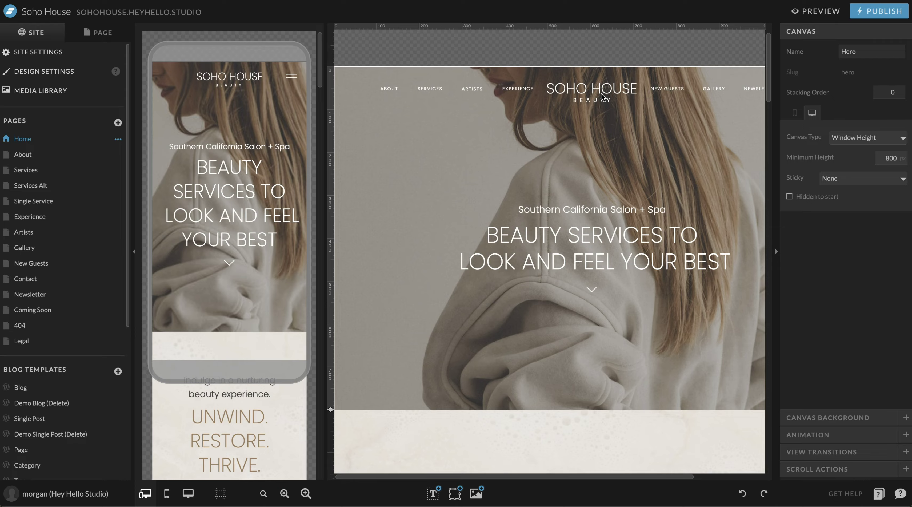
- Reopen the media library and browse the images in the Template - Soho House folder
left_click(64, 90)
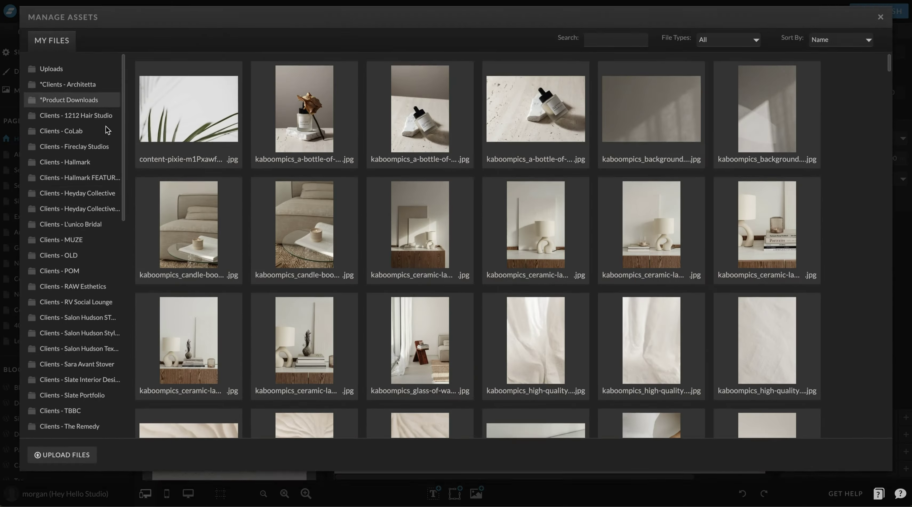
scroll(74, 281, "down", 10)
scroll(499, 179, "down", 20)
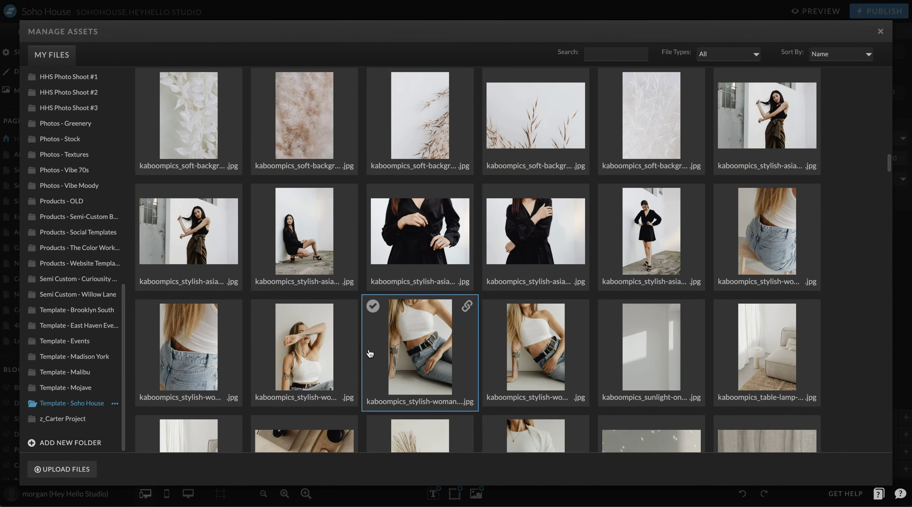
scroll(370, 353, "down", 10)
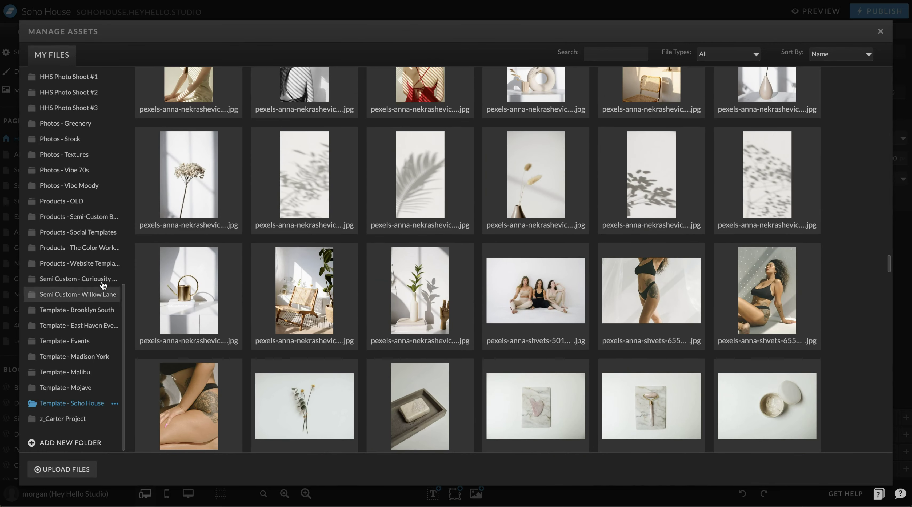
scroll(135, 416, "down", 3)
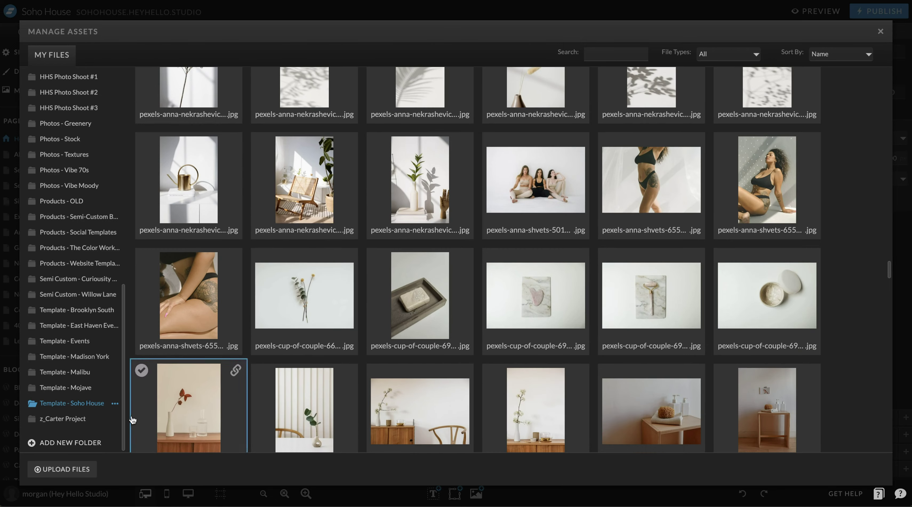
left_click(88, 443)
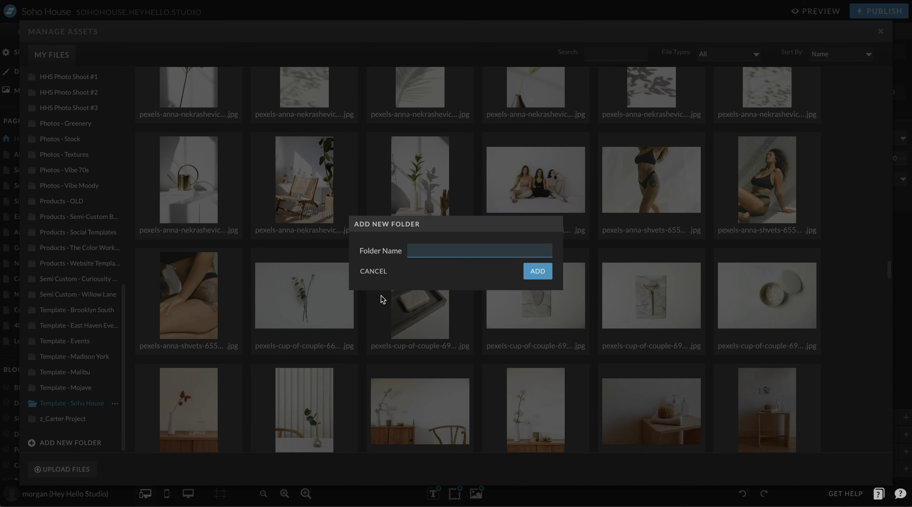
left_click(626, 259)
left_click(372, 255)
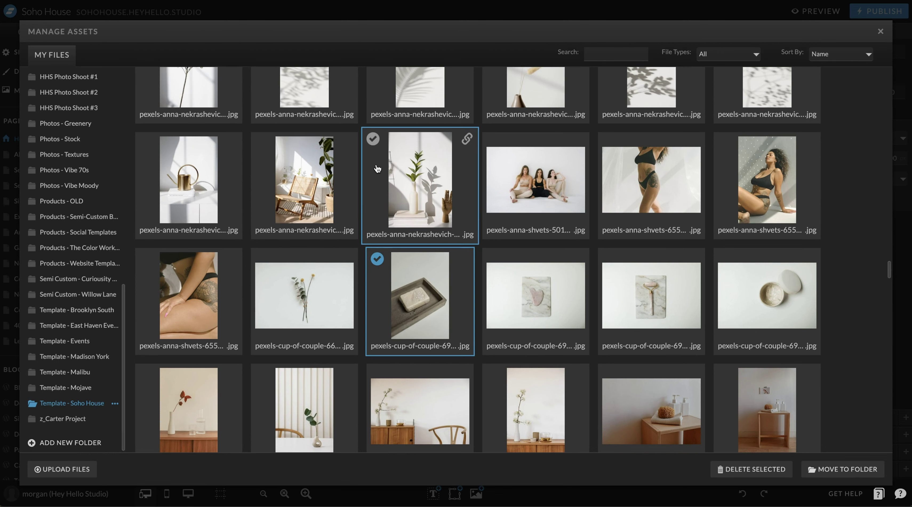
left_click(377, 143)
left_click(489, 141)
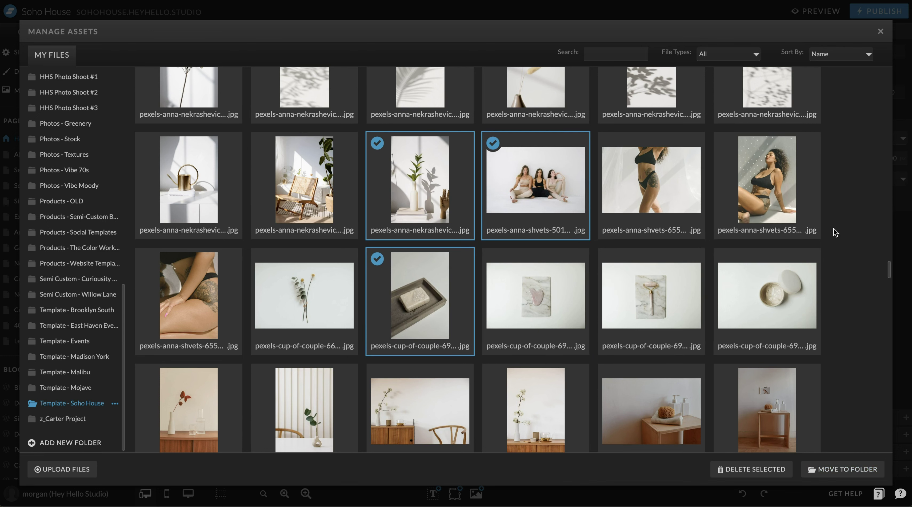
left_click(491, 141)
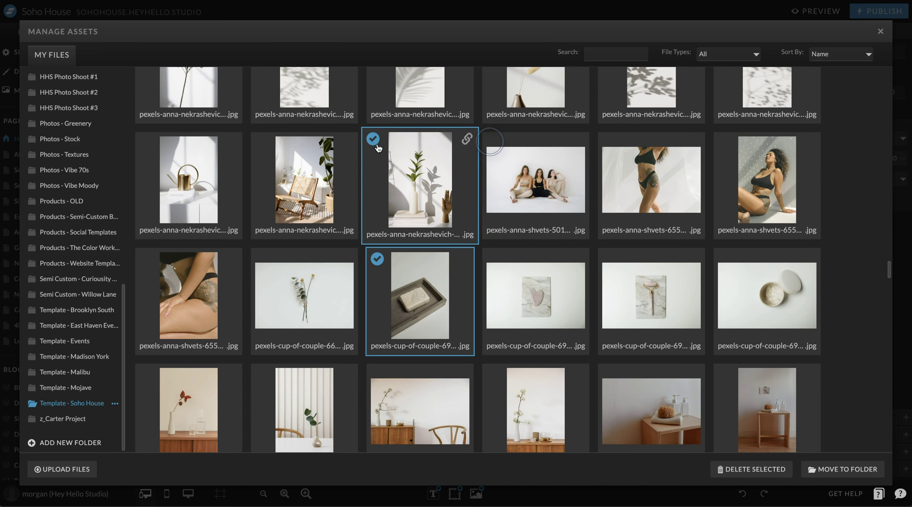
left_click(374, 140)
left_click(371, 259)
- Review more of the Template - Soho House images around the pexels and MOYO photos and close the media library
scroll(587, 327, "down", 10)
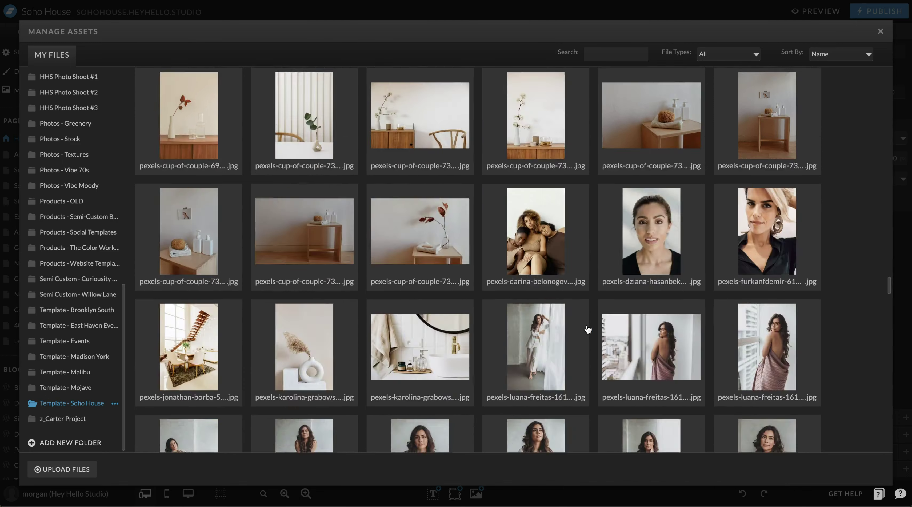
scroll(587, 327, "up", 8)
scroll(587, 328, "up", 3)
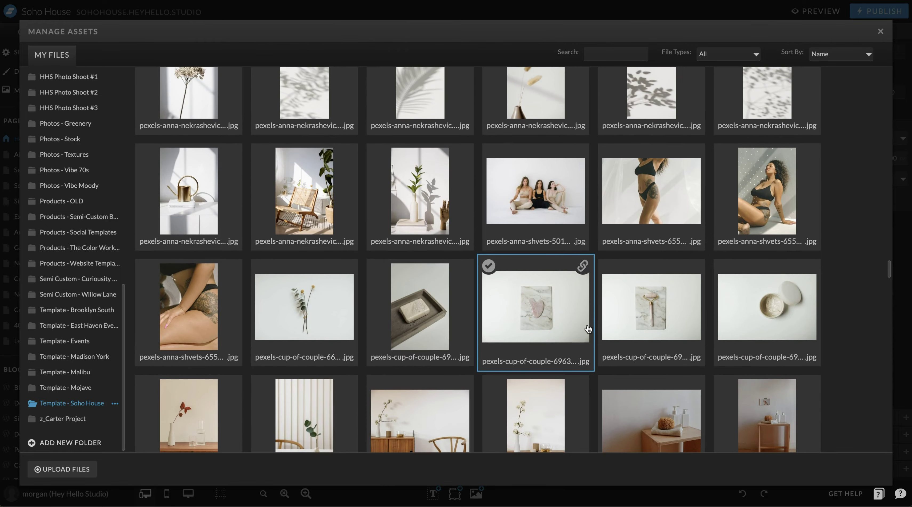
scroll(357, 222, "up", 2)
scroll(356, 222, "up", 8)
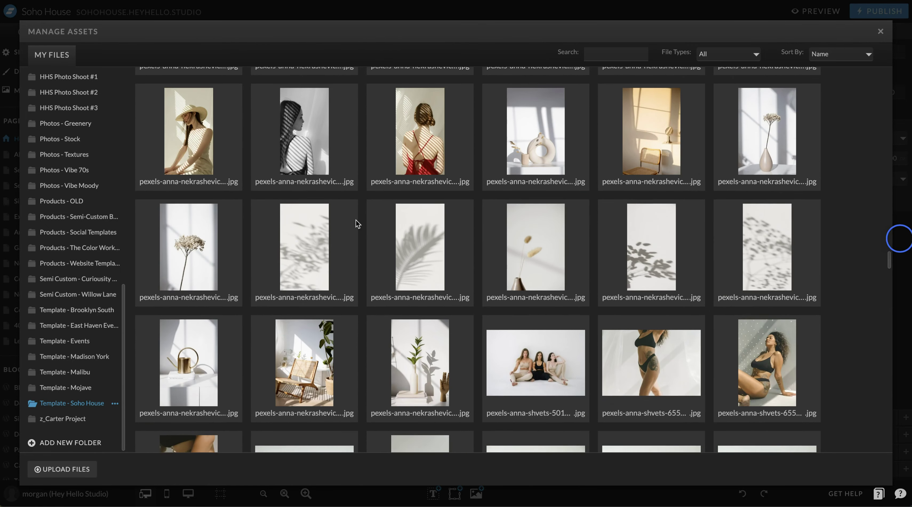
scroll(356, 221, "up", 6)
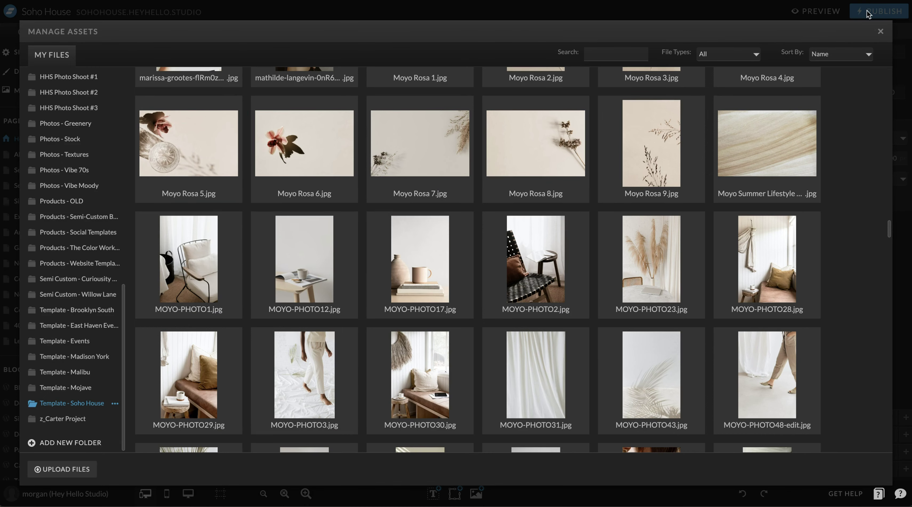
left_click(881, 33)
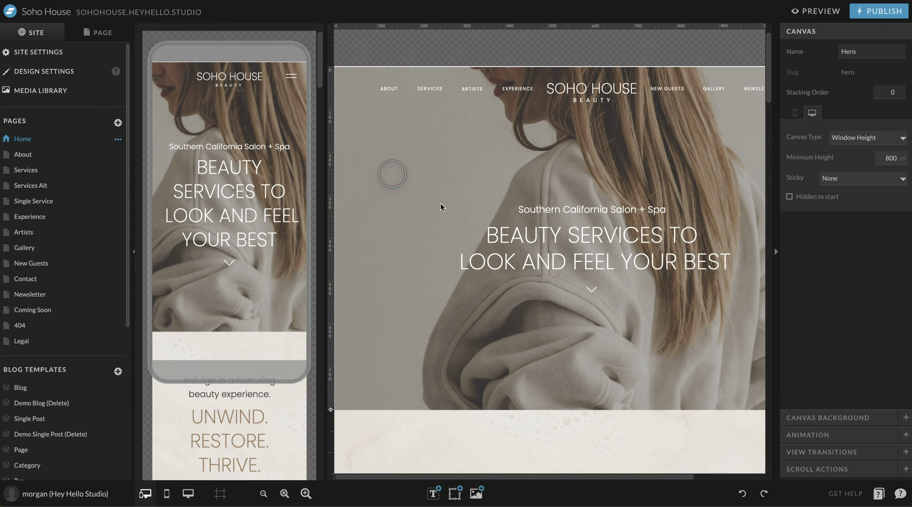
- Show only the desktop layout and select the image beside the "You're going to love it here" heading on the Home page
scroll(393, 213, "down", 5)
left_click(189, 493)
scroll(379, 423, "down", 10)
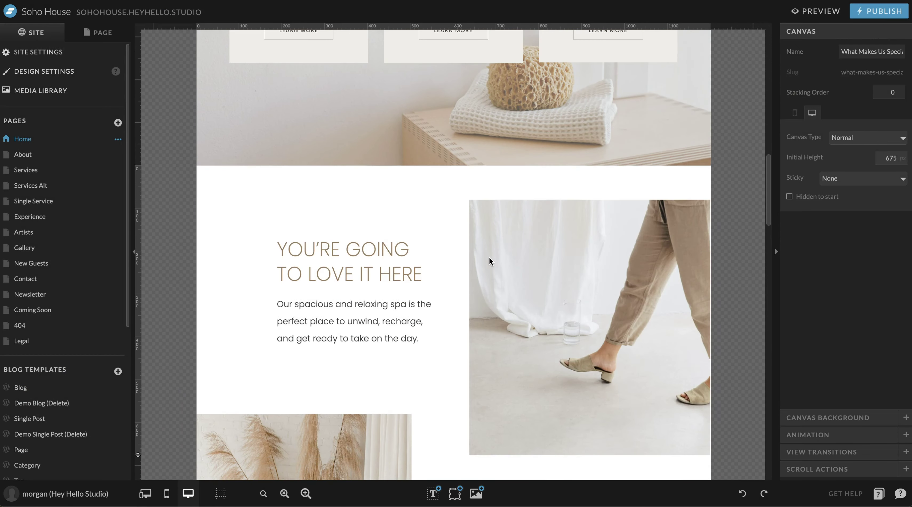
scroll(559, 231, "down", 3)
left_click(607, 213)
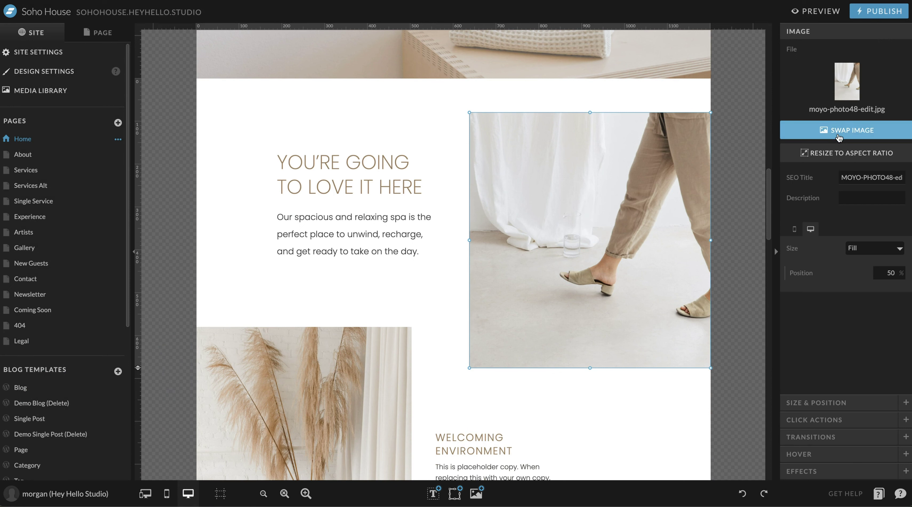
left_click(839, 138)
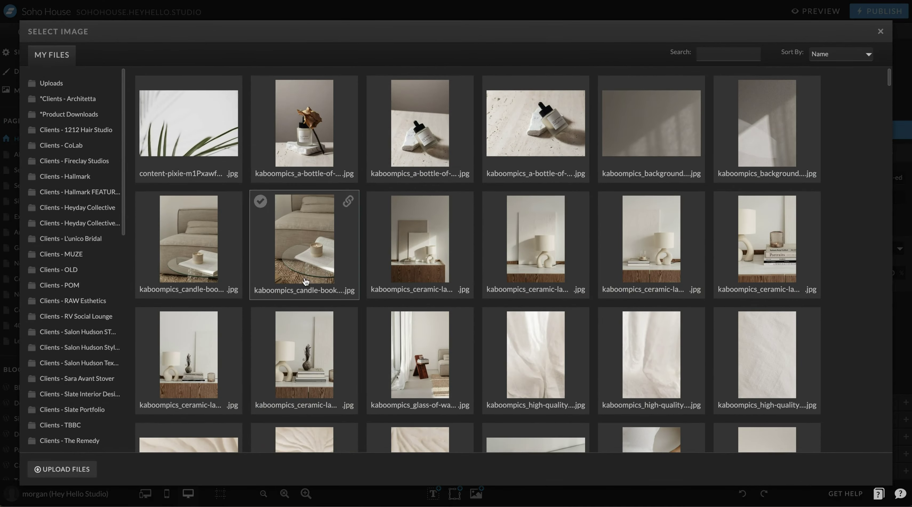
left_click(881, 31)
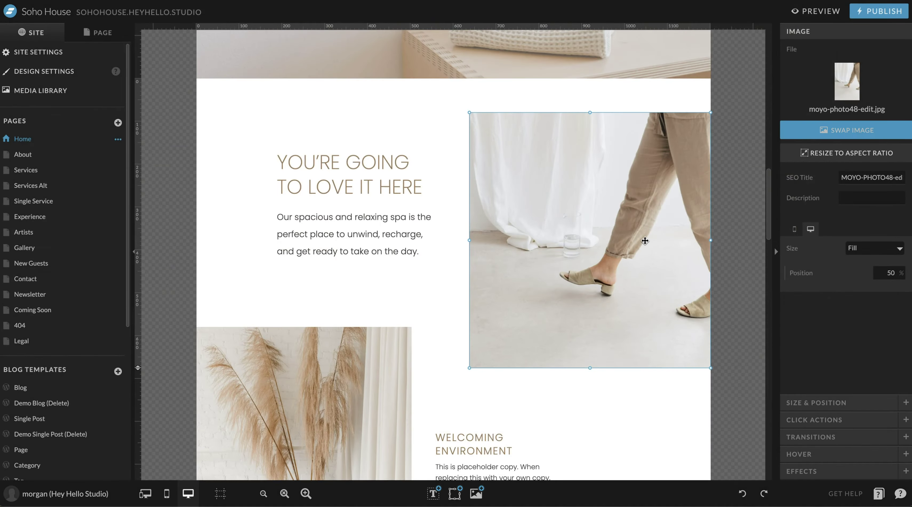
double_click(645, 240)
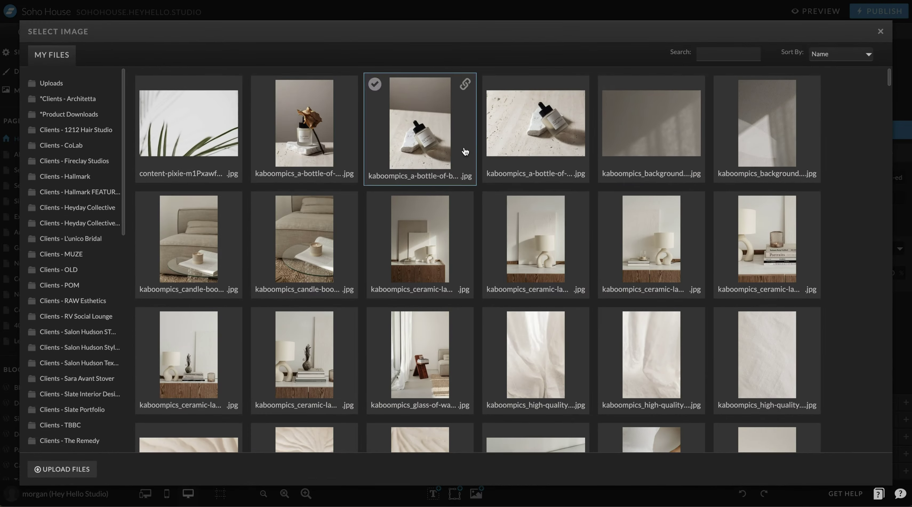
left_click(881, 33)
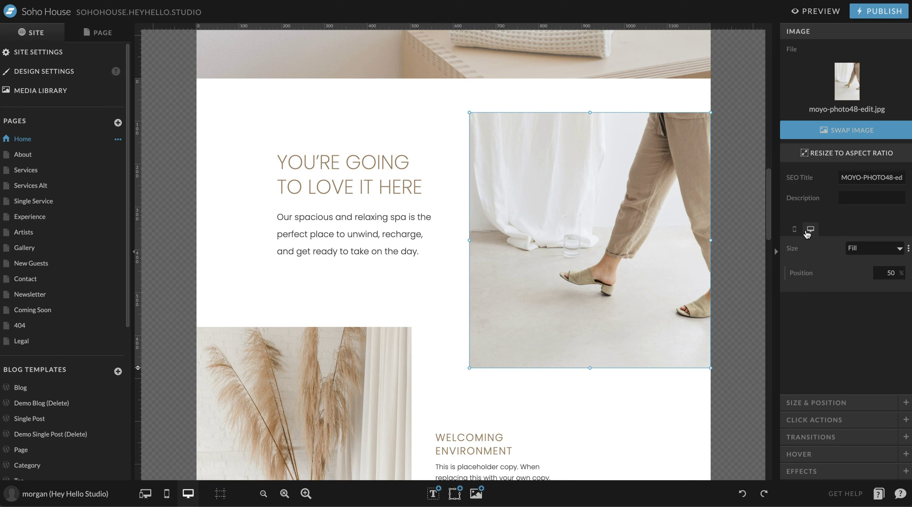
- Show the mobile and desktop layouts side by side and try shifting the selected image's position within its desktop frame
left_click(155, 493)
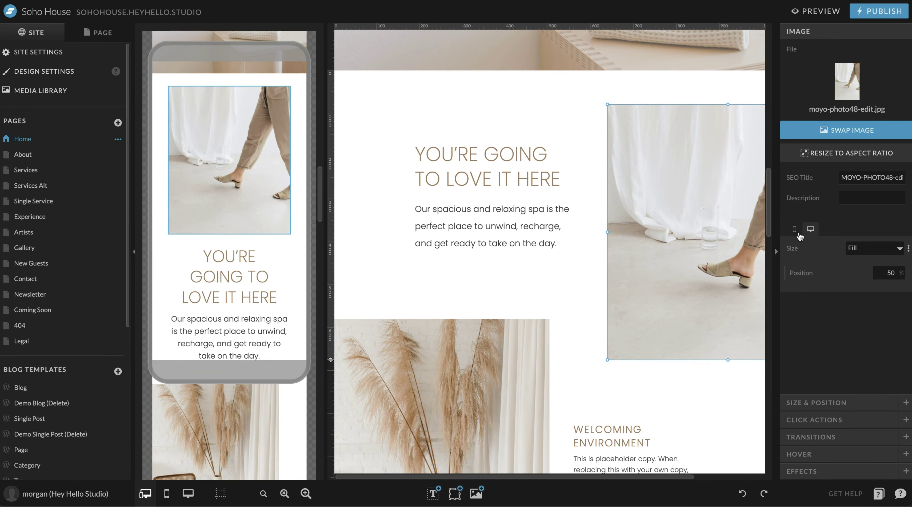
left_click(899, 276)
left_click(899, 275)
left_click(899, 271)
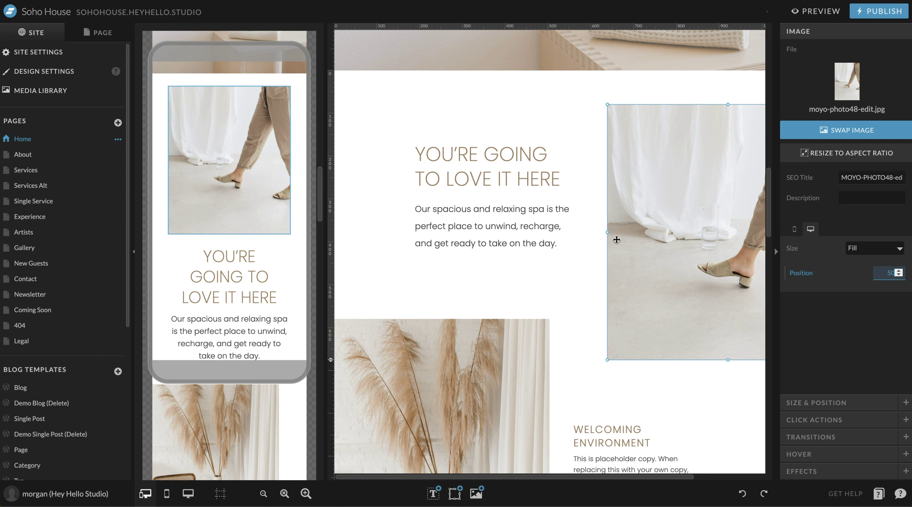
- Set the selected image's desktop size mode to Scale at 140 percent
left_click(869, 252)
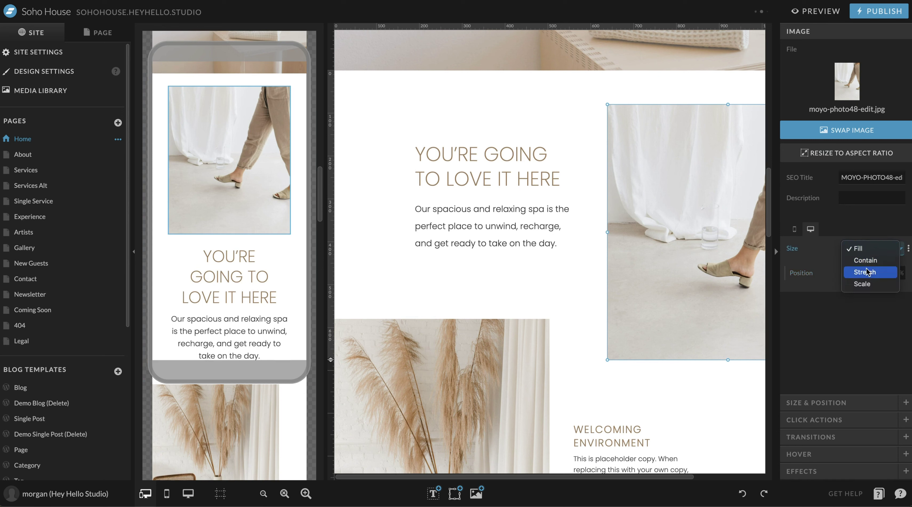
left_click(868, 285)
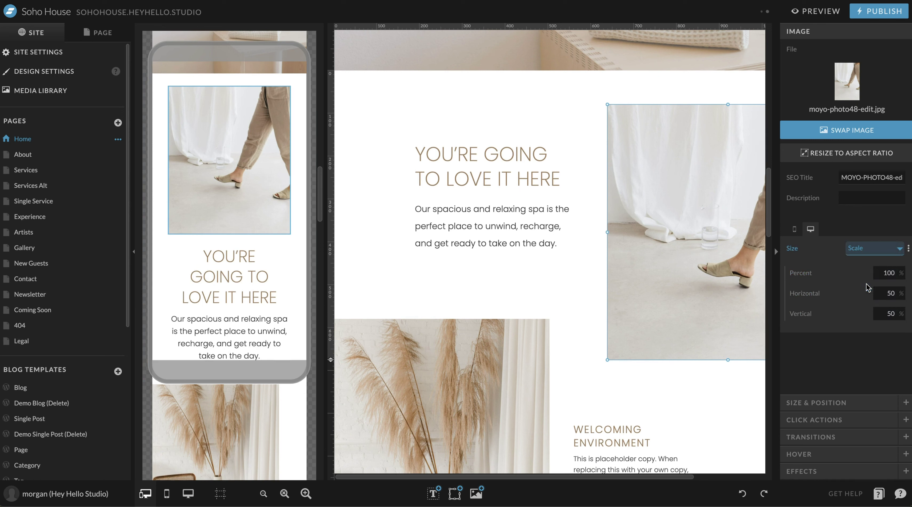
left_click(899, 272)
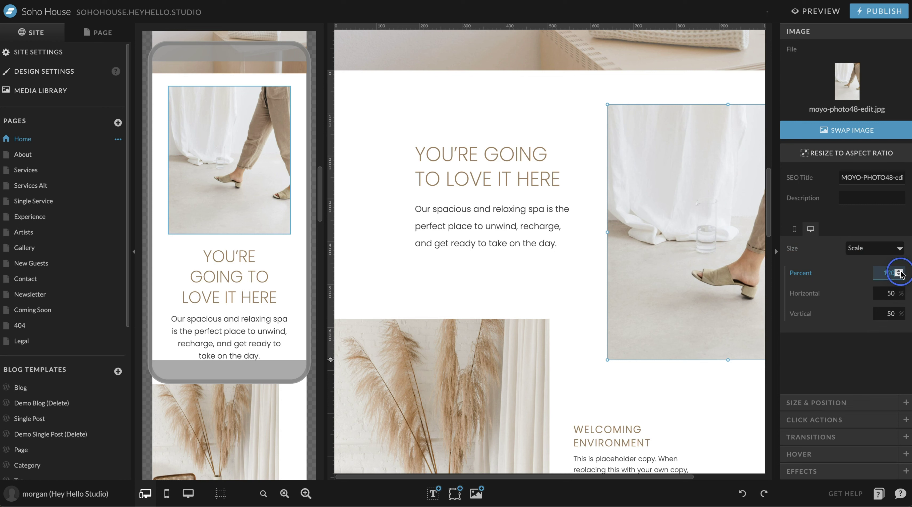
- Set the scaled image's desktop offset to 60% horizontal and 60% vertical
left_click(899, 293)
left_click(898, 291)
left_click(898, 292)
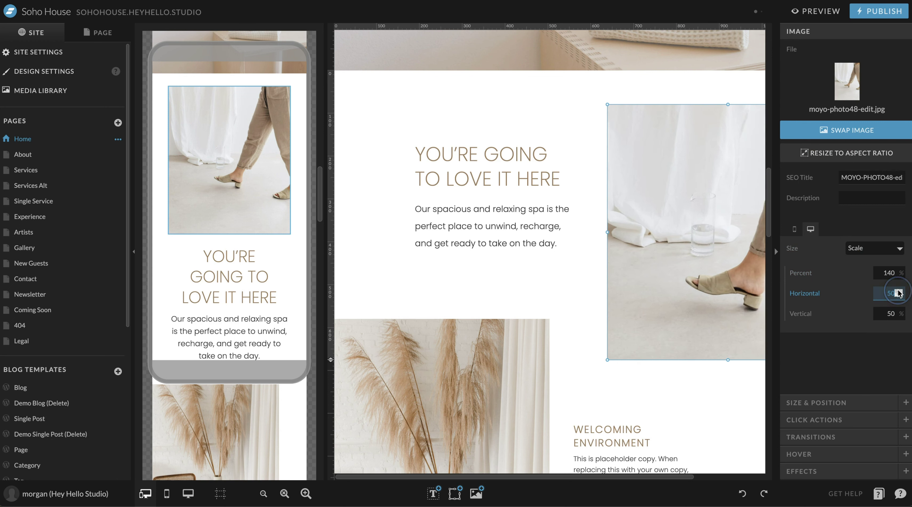
left_click(900, 316)
left_click(899, 316)
left_click(899, 311)
left_click(899, 311)
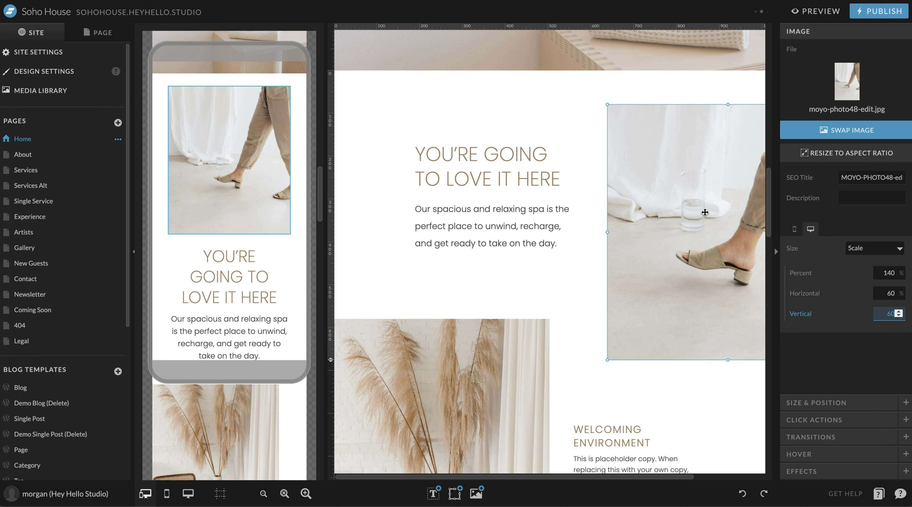
- Check the selected image's mobile size settings and return its desktop size mode to Fill with a 50% position
left_click(279, 187)
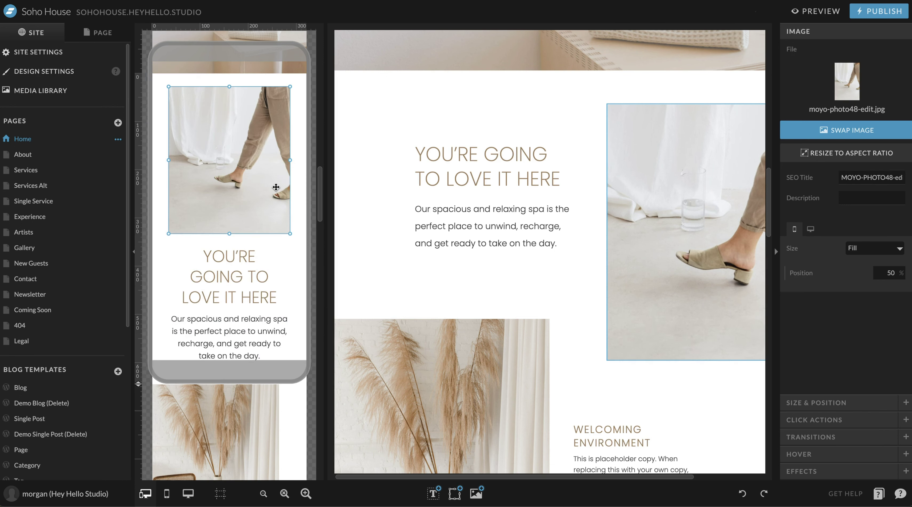
left_click(814, 231)
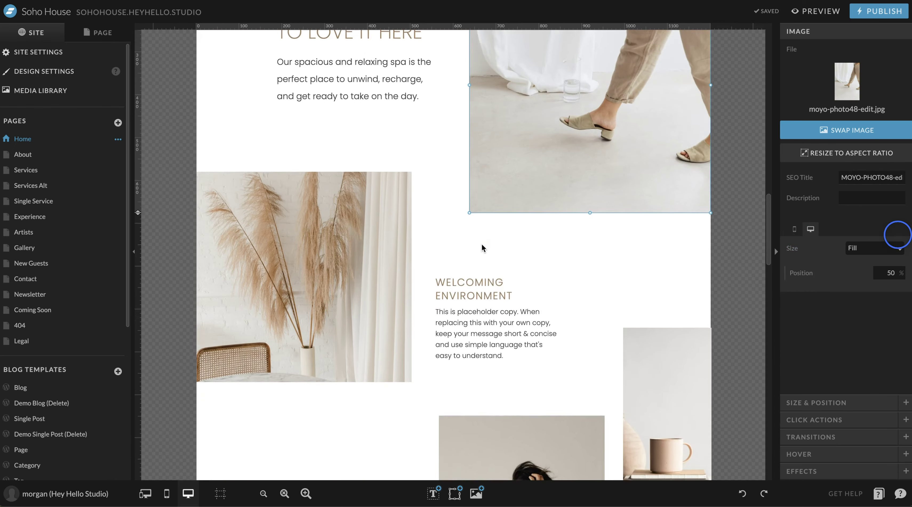
- Select the Testimonials canvas on the Home page and show its views and elements in the page outline
scroll(482, 244, "down", 10)
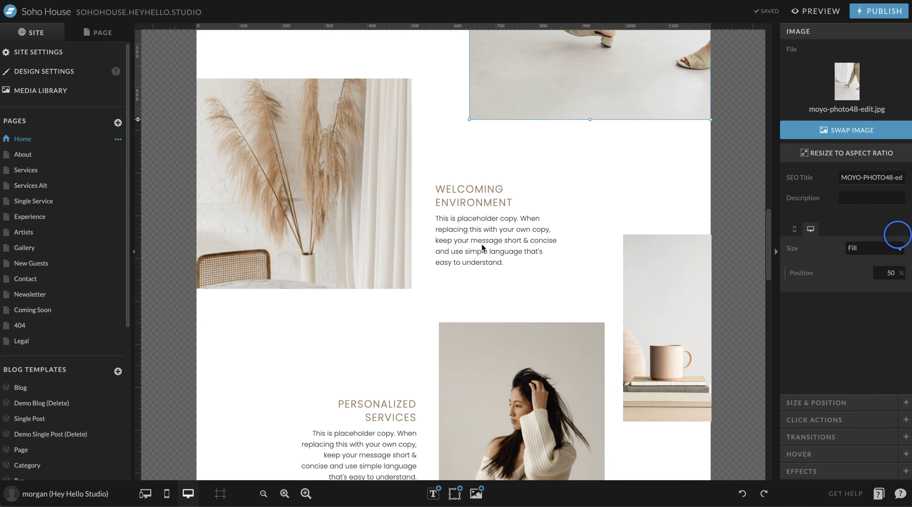
scroll(481, 243, "down", 7)
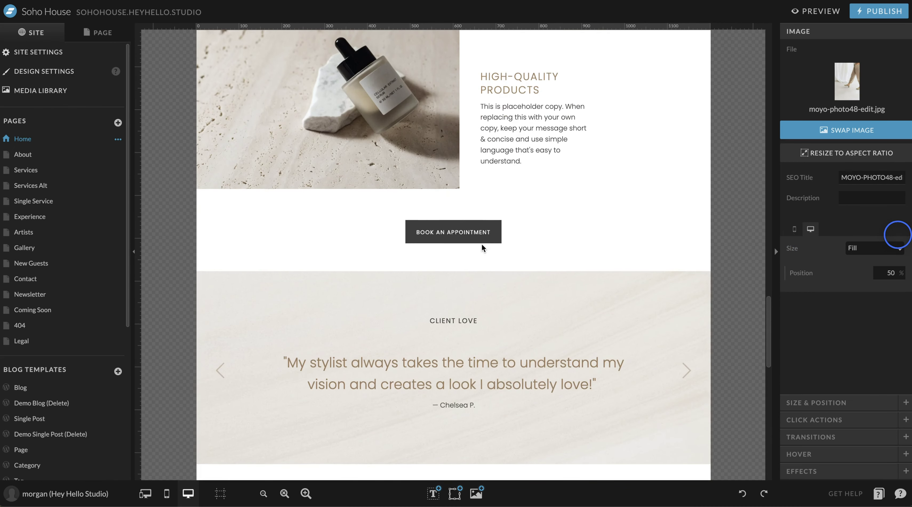
scroll(571, 314, "down", 3)
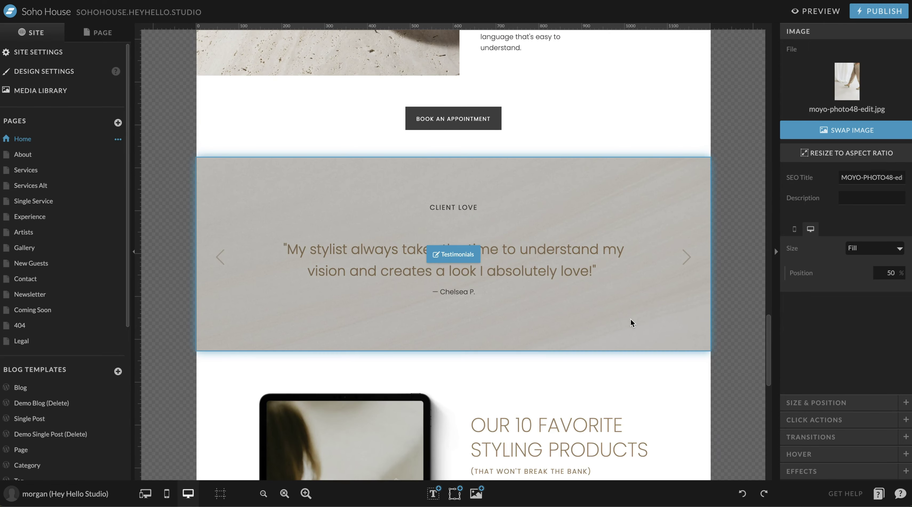
left_click(626, 313)
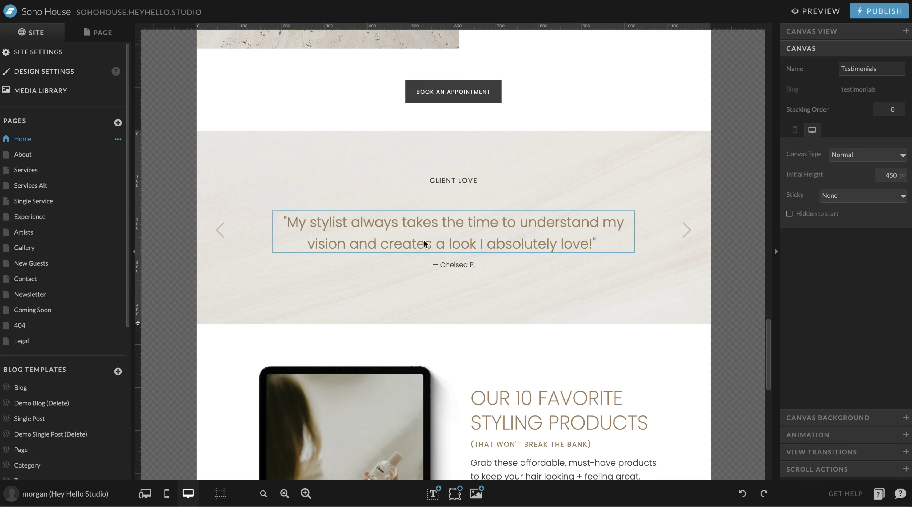
left_click(96, 34)
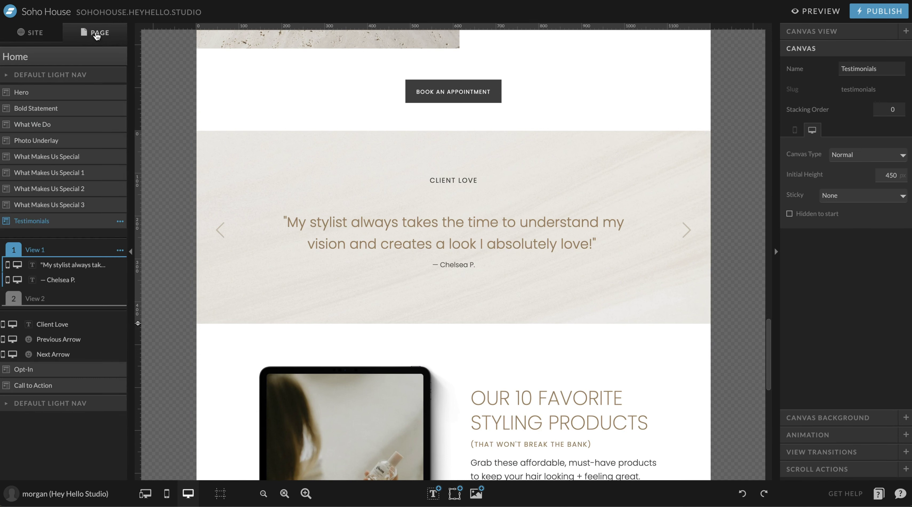
left_click(39, 220)
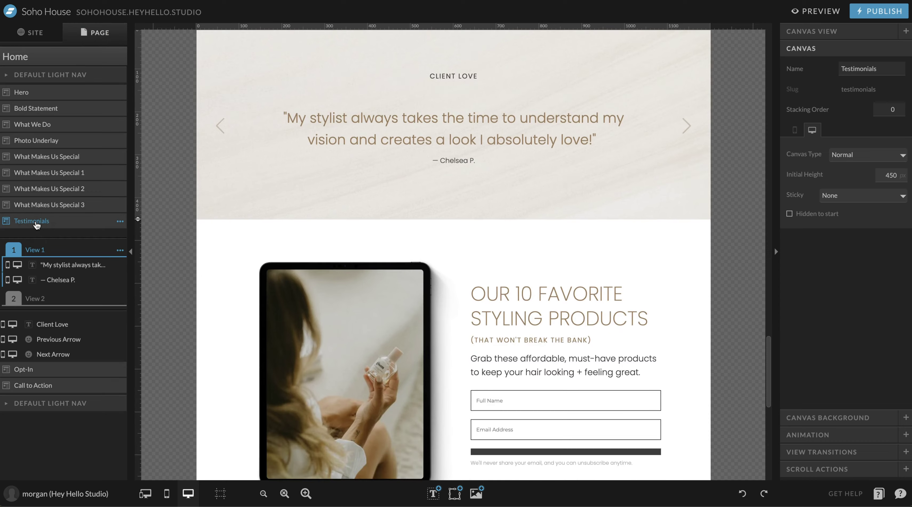
scroll(248, 160, "up", 4)
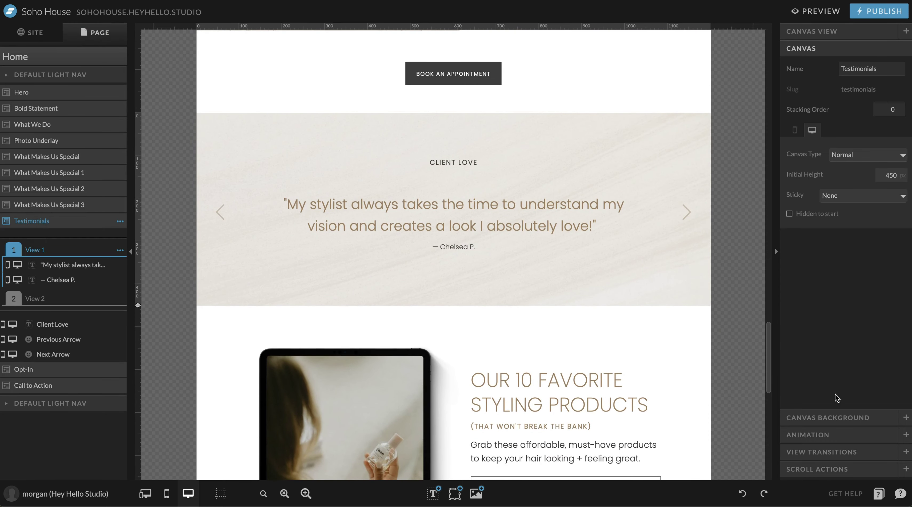
- Open the Testimonials canvas background settings and review the image picker and the available background positions
left_click(825, 418)
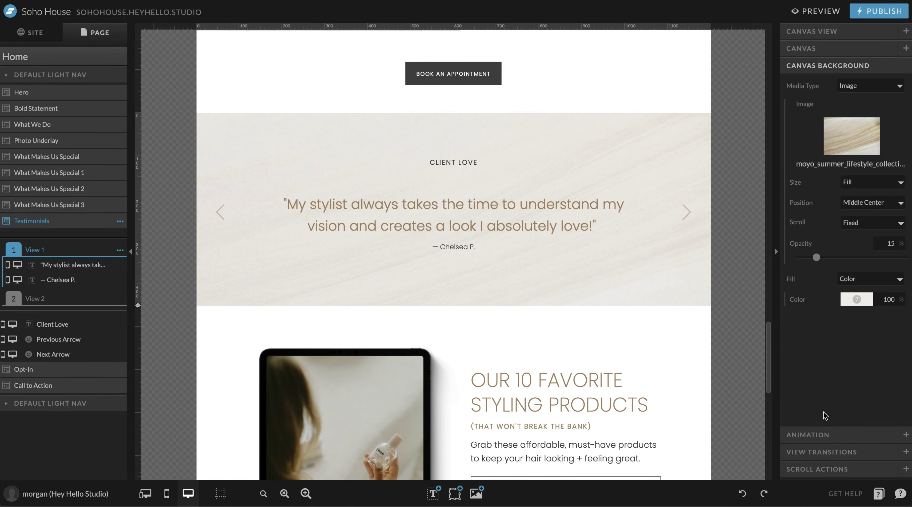
left_click(846, 142)
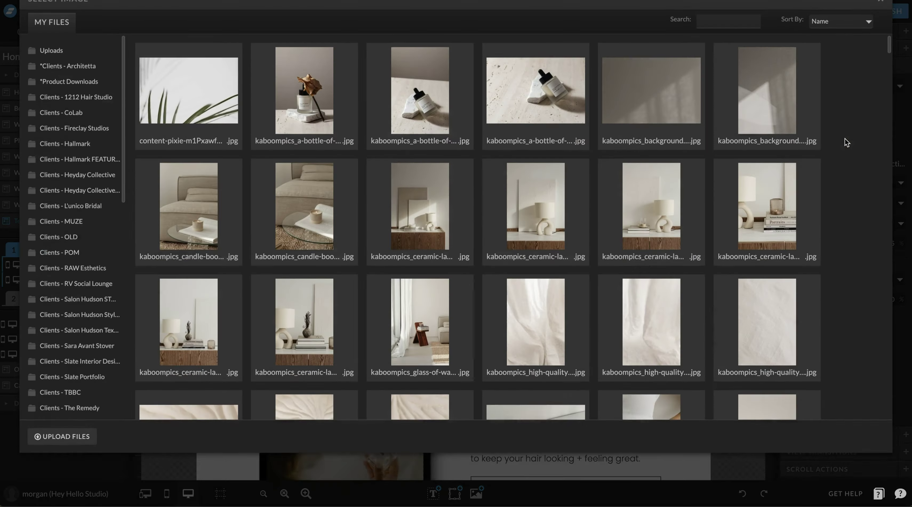
left_click(881, 31)
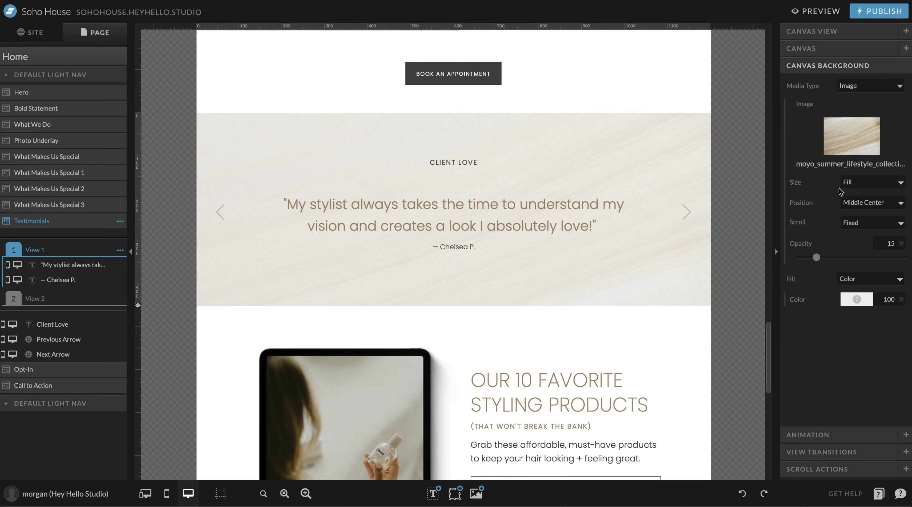
left_click(860, 201)
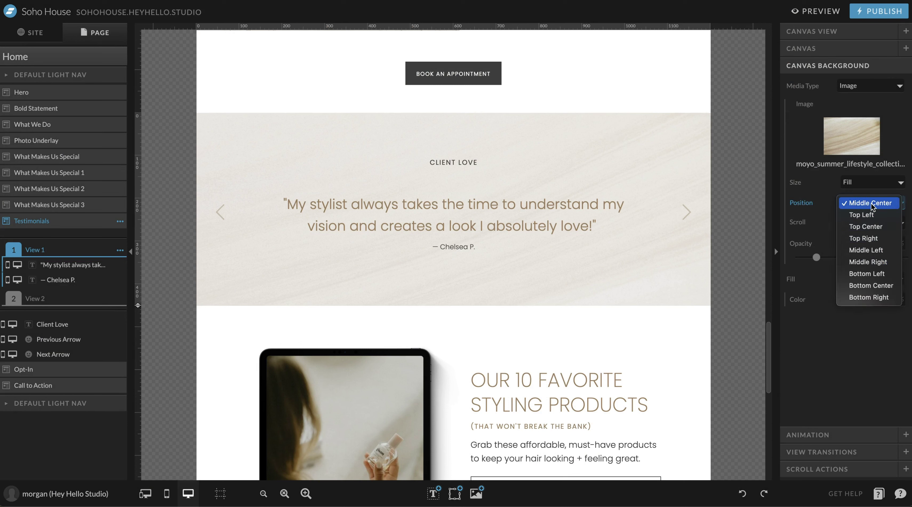
left_click(875, 353)
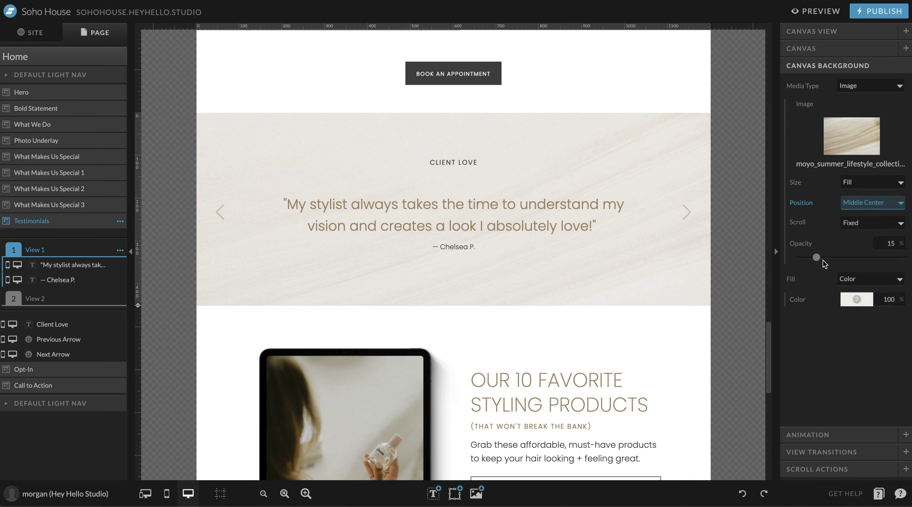
- Set the Testimonials background image's opacity to 17% and check the fill color palette without changing the color
mouse_move(817, 259)
left_mouse_down()
mouse_move(804, 257)
mouse_move(867, 258)
mouse_move(812, 260)
left_mouse_up()
left_click(856, 300)
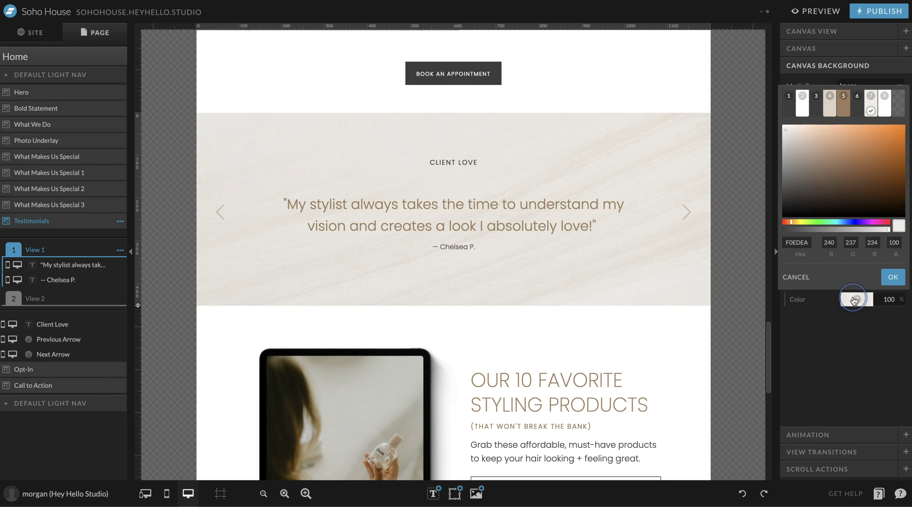
left_click(845, 106)
key("ctrl+z")
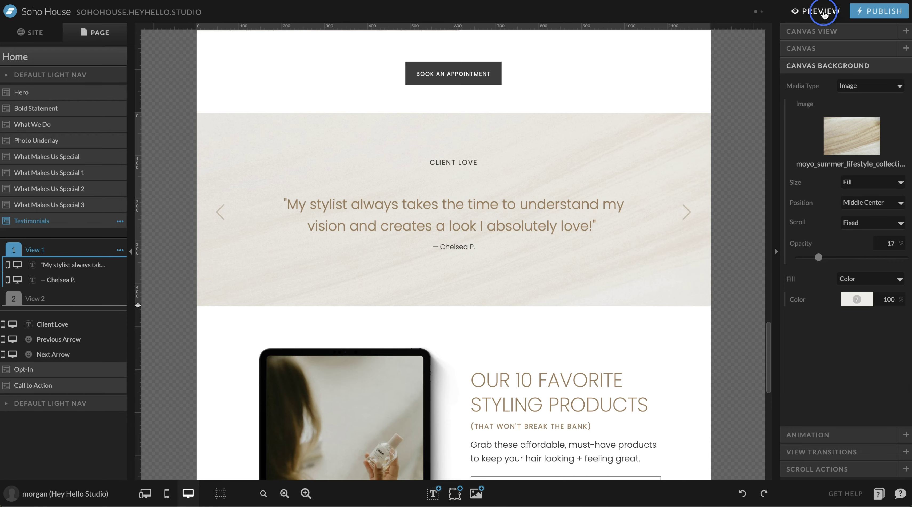
- Preview the Home page at desktop size and examine how the canvas background images behave down to the Client Love section
left_click(816, 11)
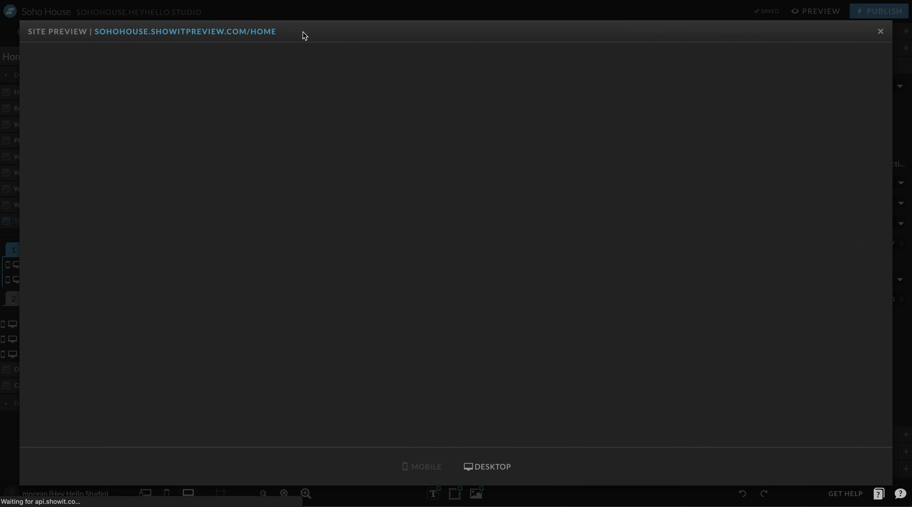
scroll(475, 270, "down", 1)
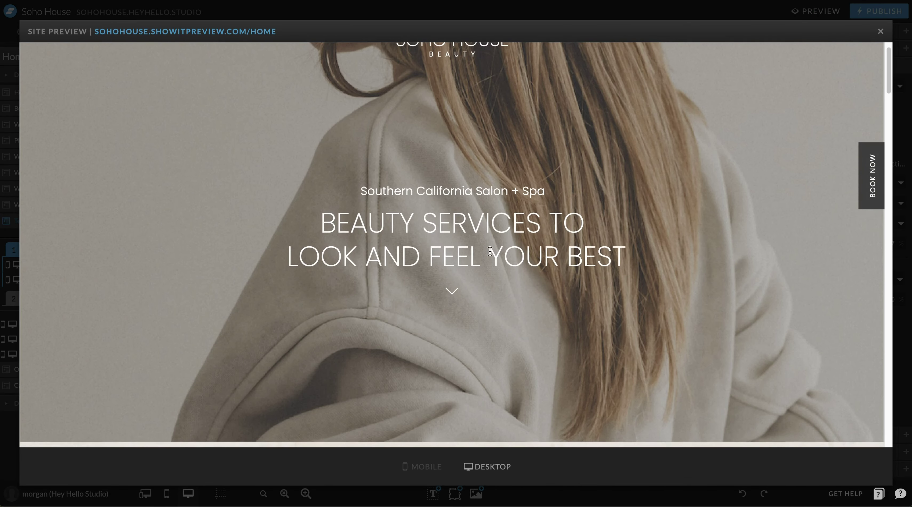
scroll(583, 156, "down", 3)
scroll(583, 156, "up", 3)
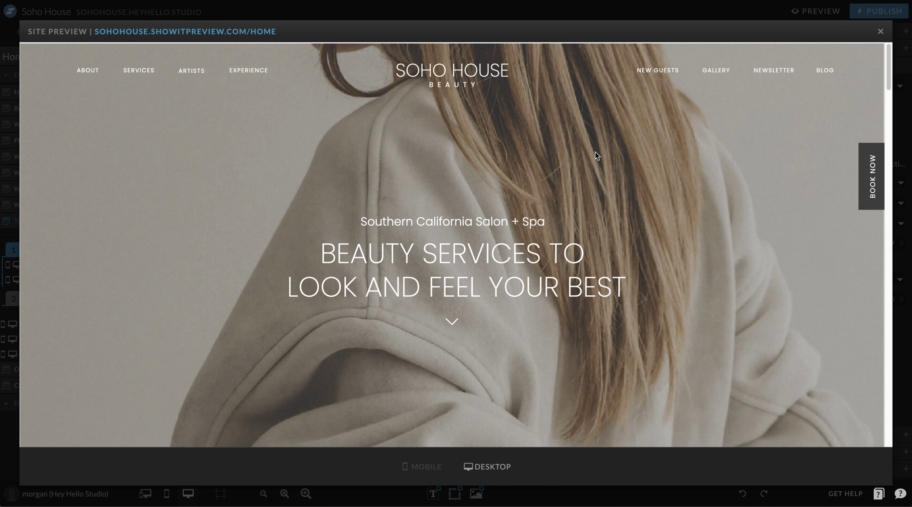
scroll(728, 166, "down", 2)
scroll(716, 206, "down", 10)
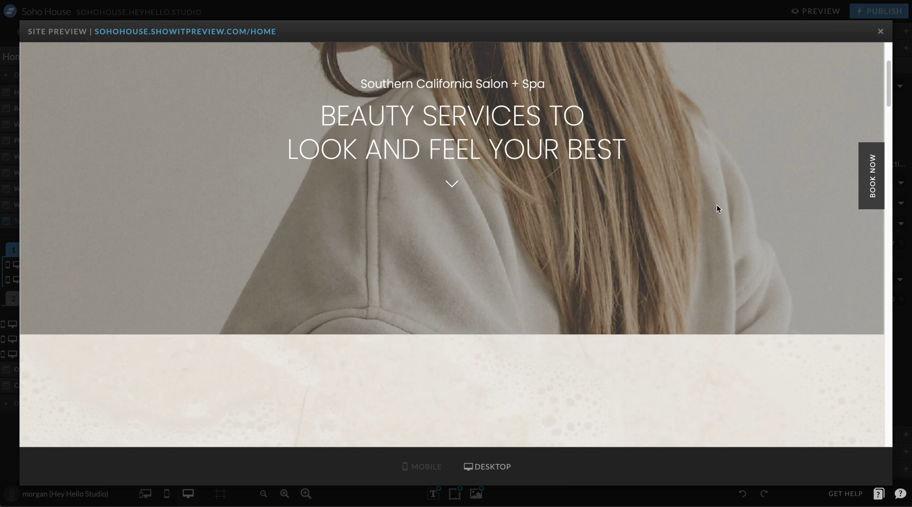
scroll(674, 189, "down", 3)
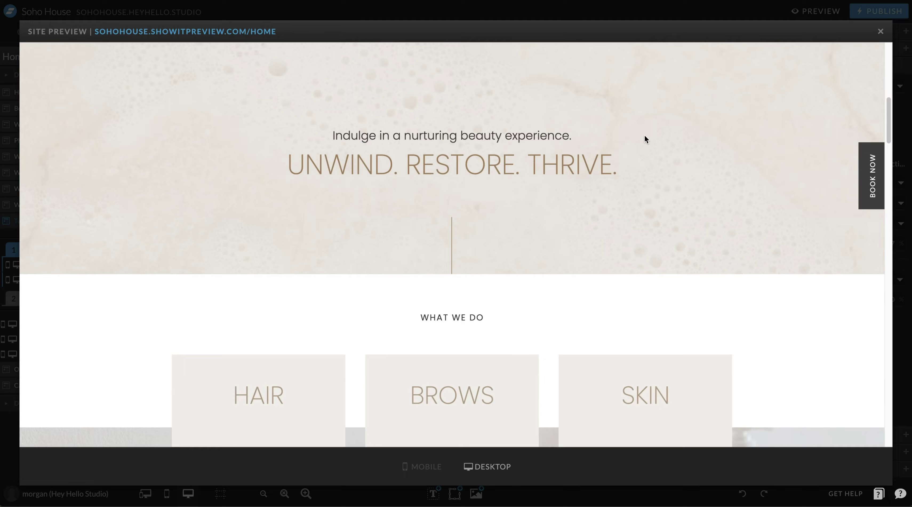
scroll(714, 209, "down", 8)
scroll(715, 228, "down", 15)
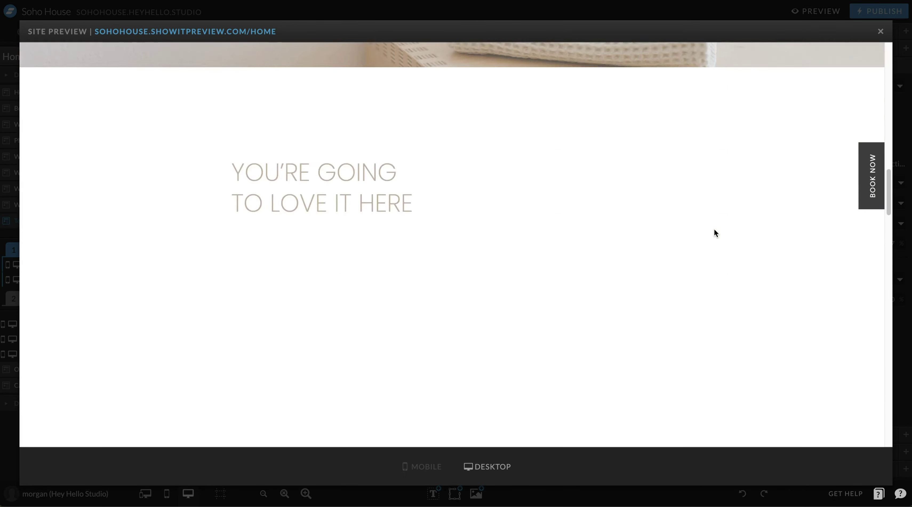
scroll(709, 252, "down", 10)
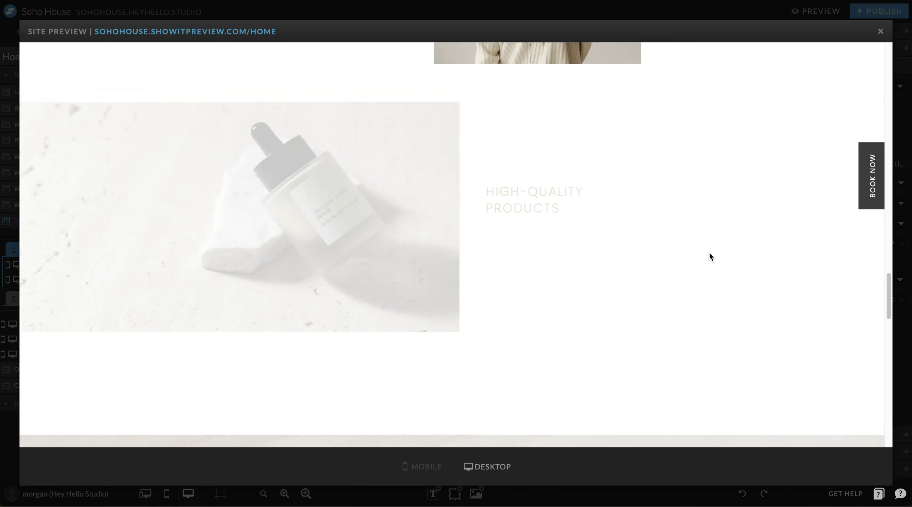
scroll(670, 256, "down", 5)
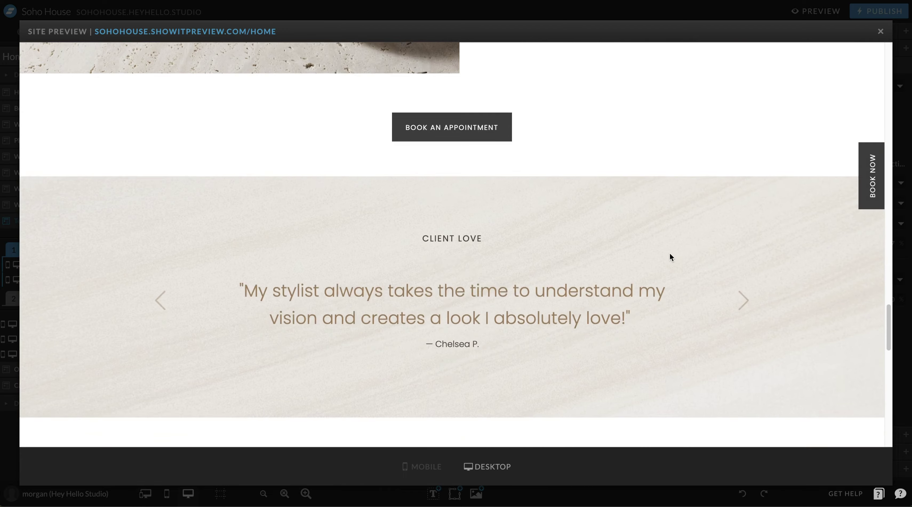
scroll(668, 255, "up", 5)
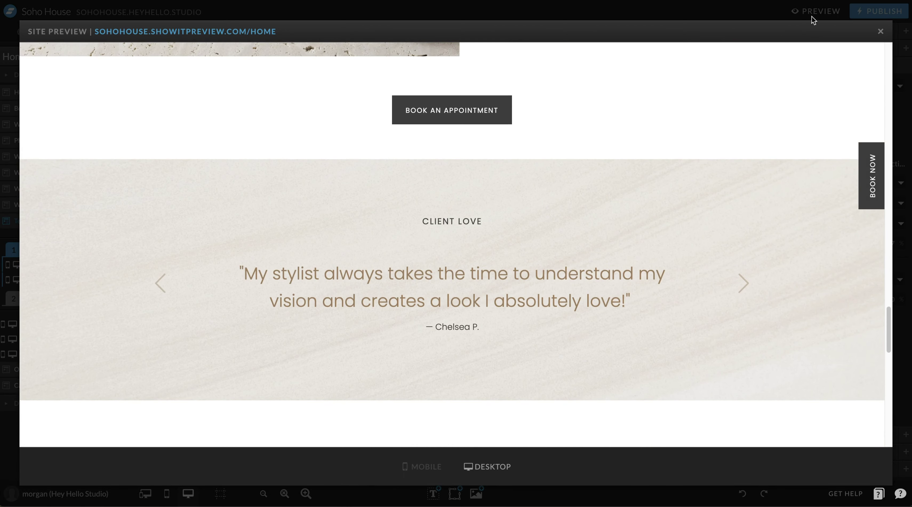
left_click(879, 32)
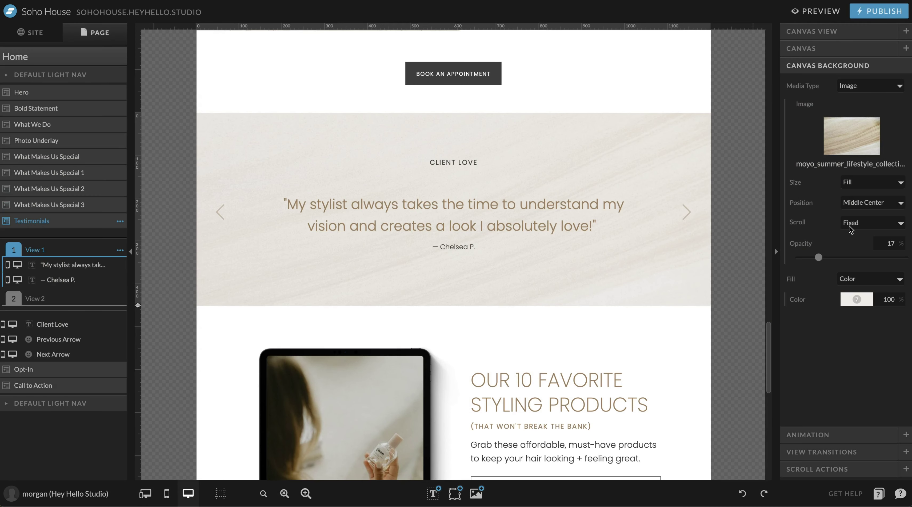
- Review the Testimonials background's scroll options and compare its settings with those of the What Makes Us Special 3 canvas
left_click(855, 222)
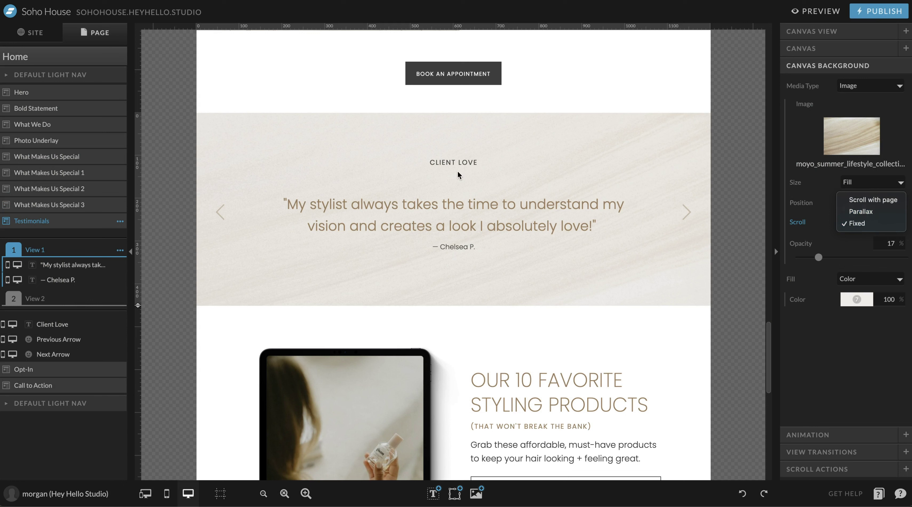
left_click(866, 200)
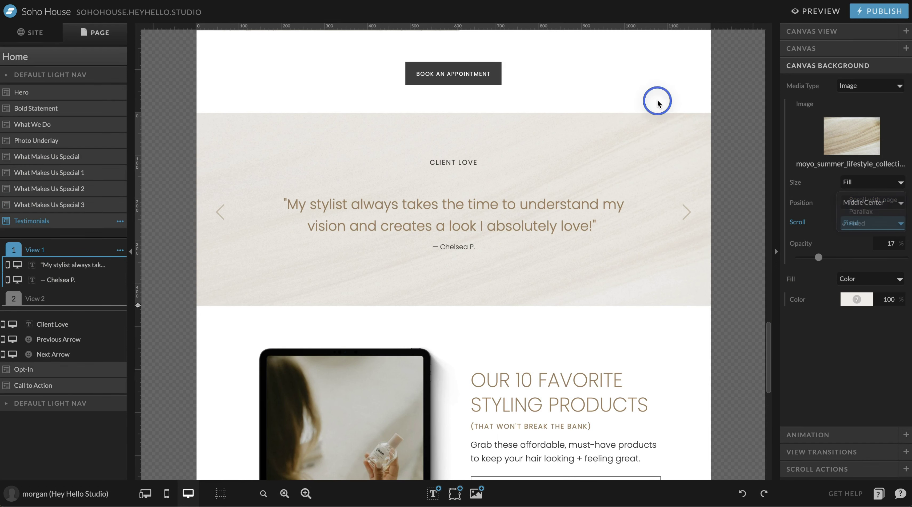
scroll(657, 99, "up", 3)
left_click(639, 141)
scroll(652, 120, "up", 3)
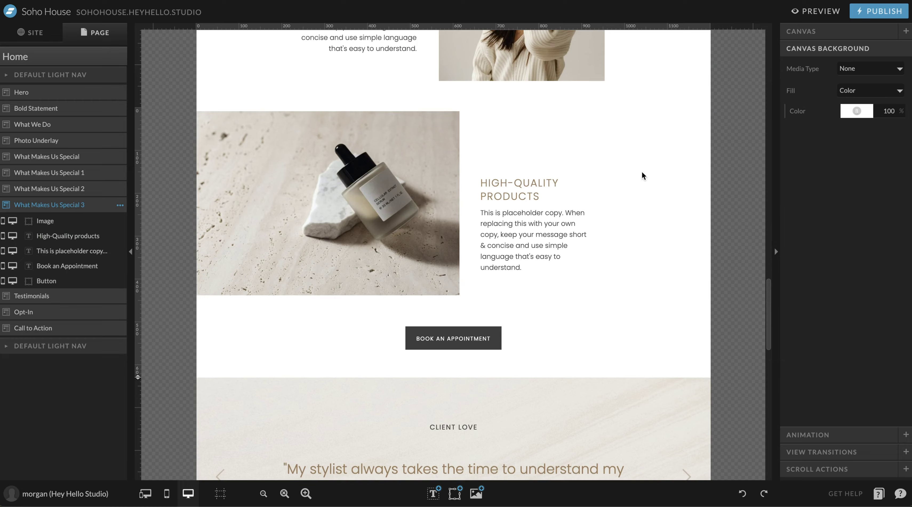
scroll(643, 176, "up", 3)
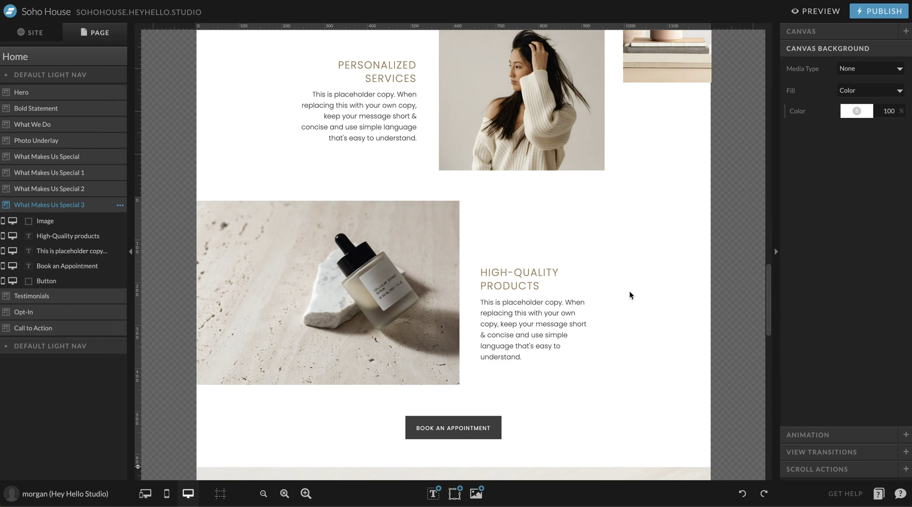
scroll(629, 290, "down", 15)
scroll(640, 187, "up", 1)
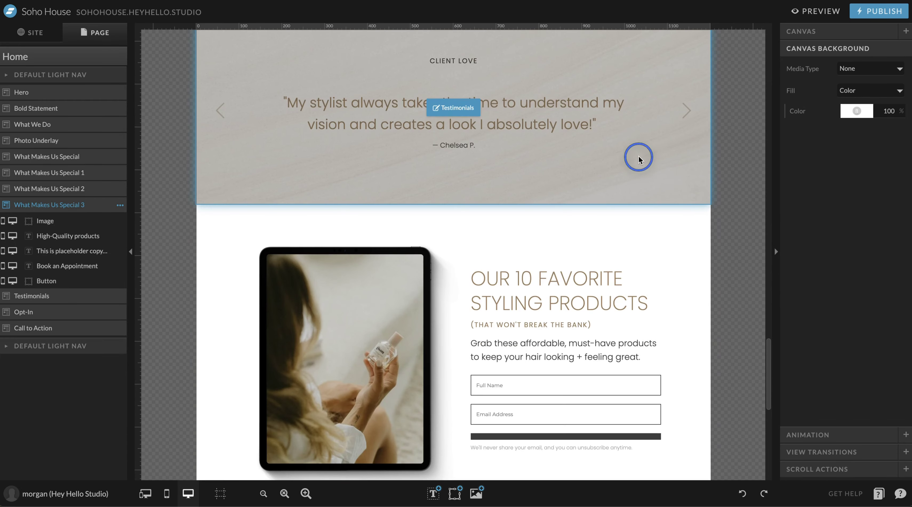
left_click(626, 164)
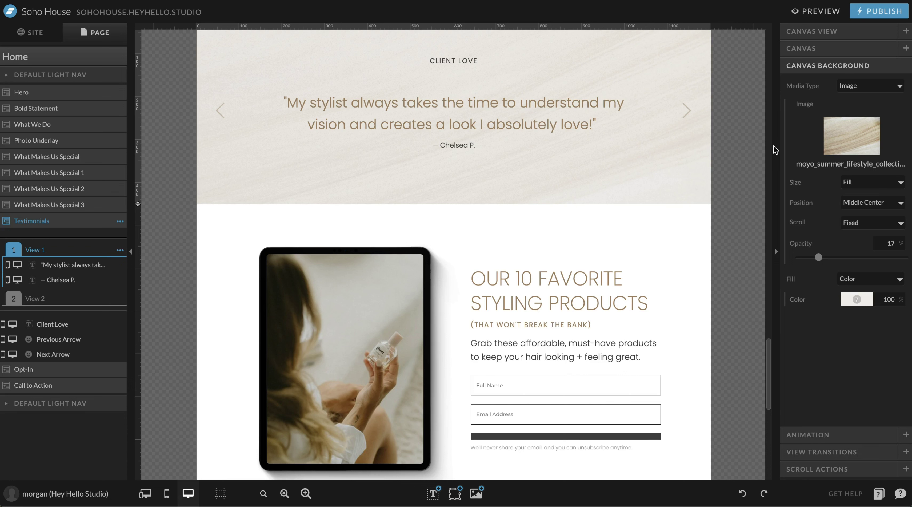
scroll(617, 117, "up", 1)
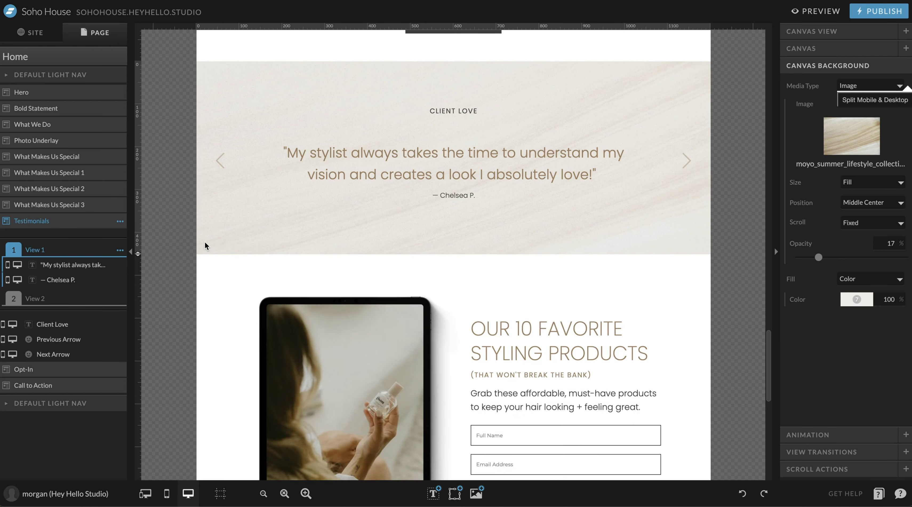
- Look over the Home page in the mobile-only layout and return to the desktop-only layout at the What Makes Us Special canvas
left_click(167, 494)
scroll(458, 355, "down", 10)
scroll(431, 218, "up", 4)
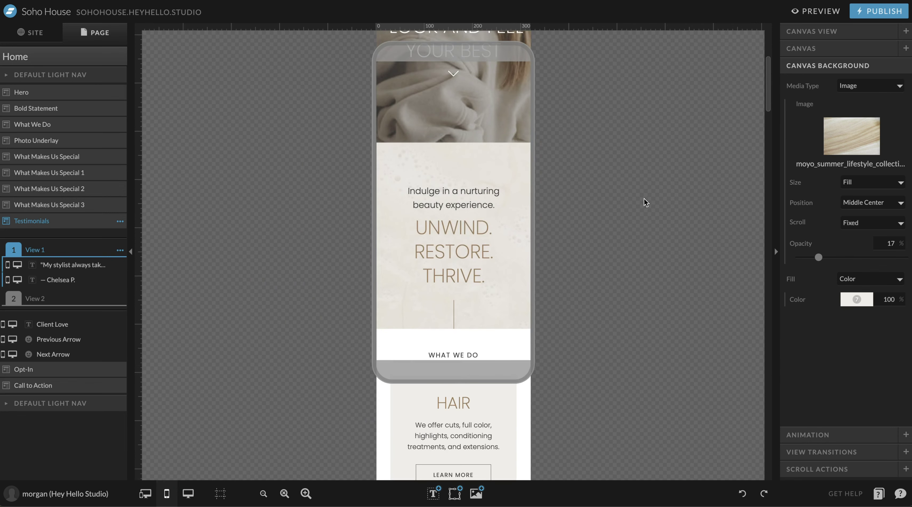
left_click(188, 493)
scroll(433, 378, "down", 10)
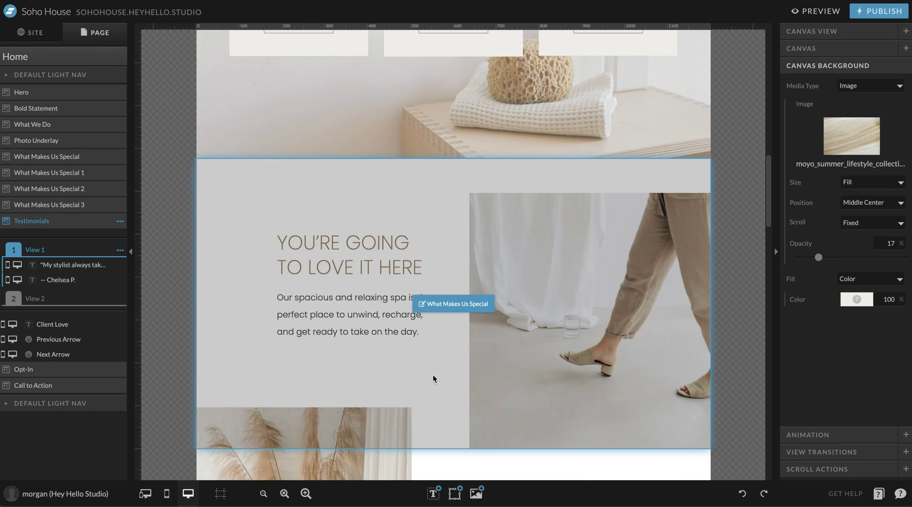
- Open the Gallery page, select the canvas holding the gallery options note, and show the page's list of canvases
scroll(435, 376, "down", 4)
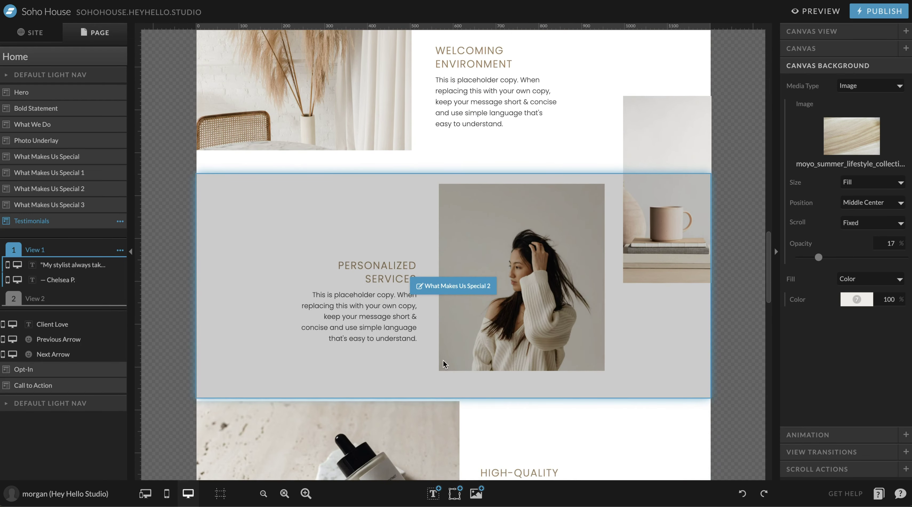
scroll(577, 295, "down", 1)
scroll(338, 264, "down", 5)
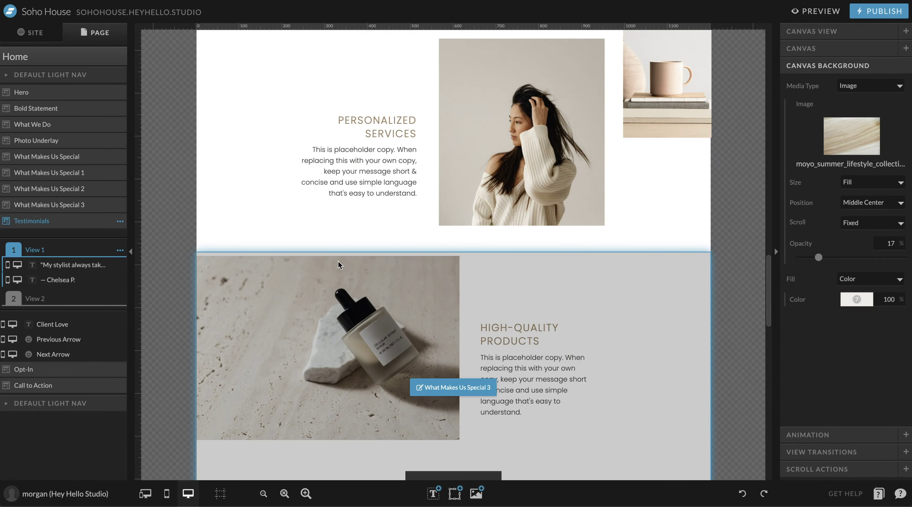
left_click(35, 32)
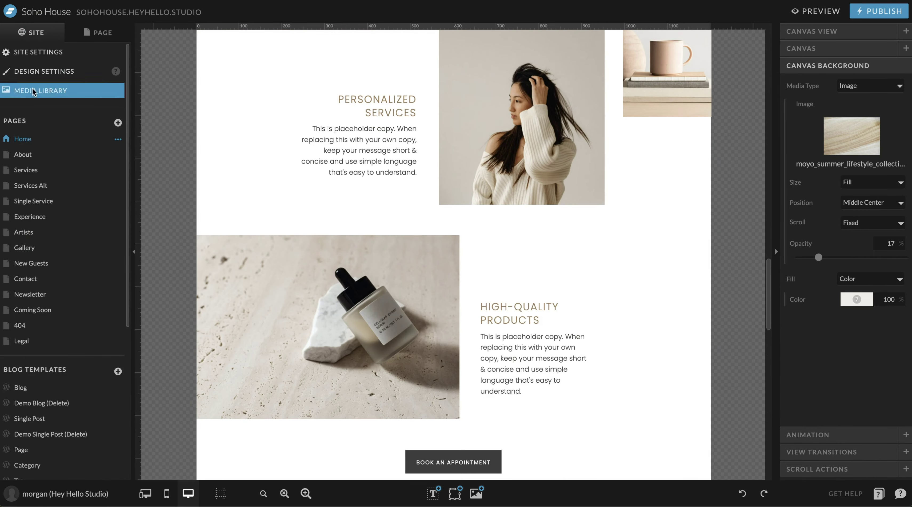
left_click(31, 248)
scroll(308, 183, "up", 12)
scroll(307, 183, "up", 15)
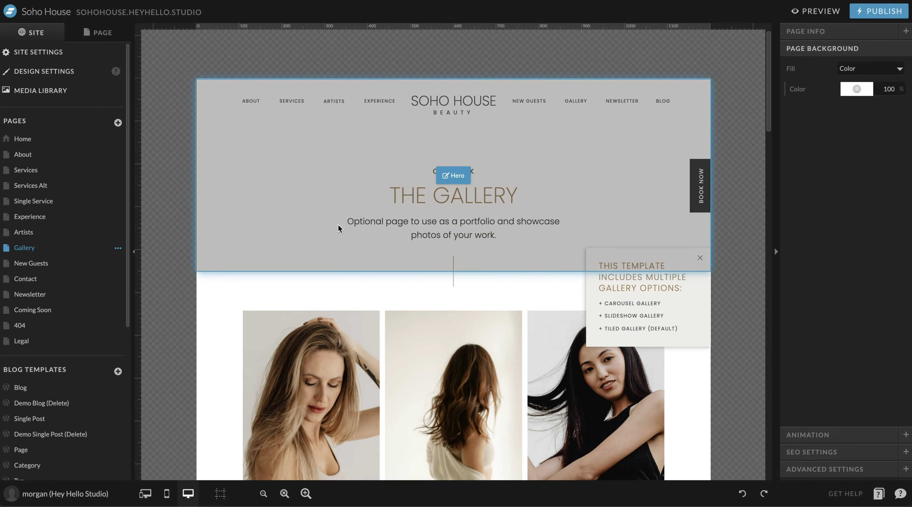
left_click(679, 319)
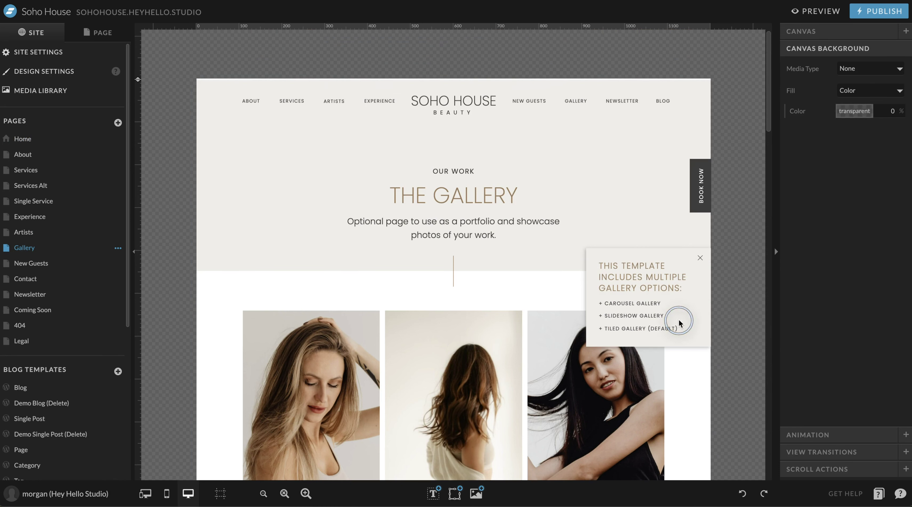
left_click(105, 30)
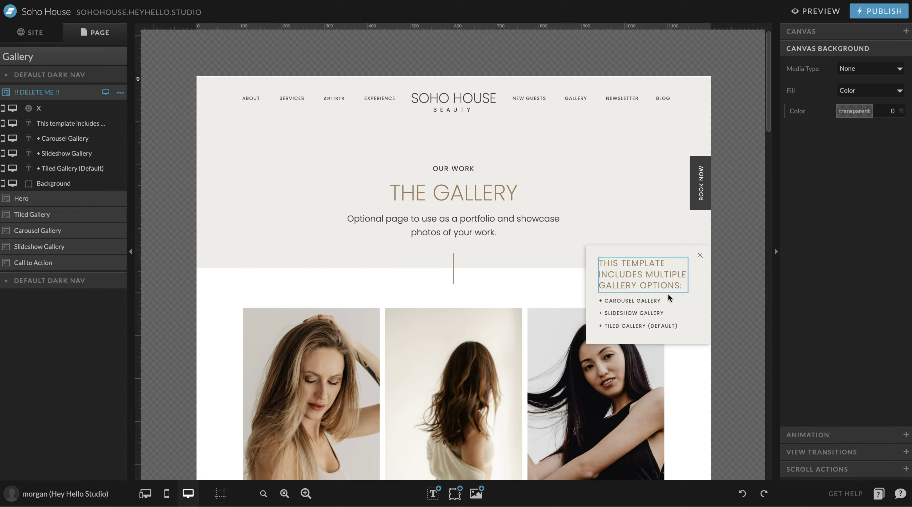
- Select the image gallery in the Tiled Gallery canvas and check its gallery settings and list of images
scroll(668, 294, "down", 3)
scroll(373, 258, "down", 10)
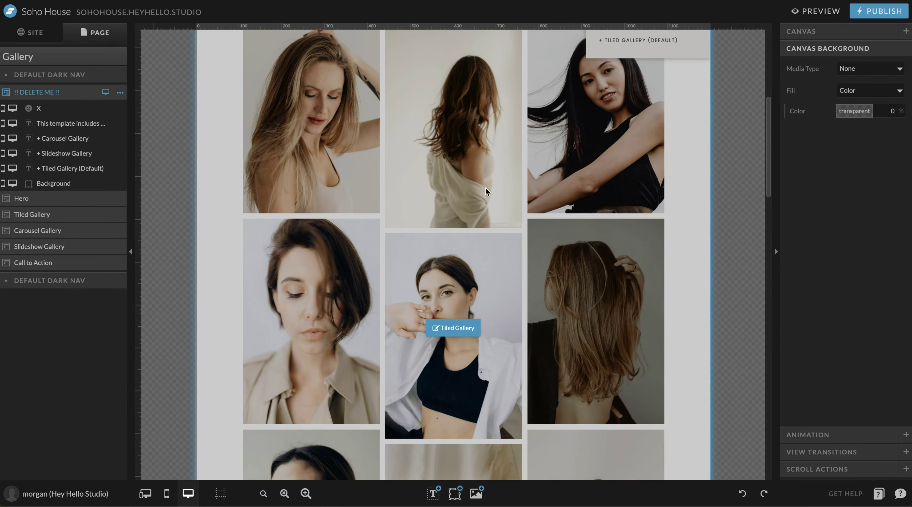
scroll(485, 185, "down", 4)
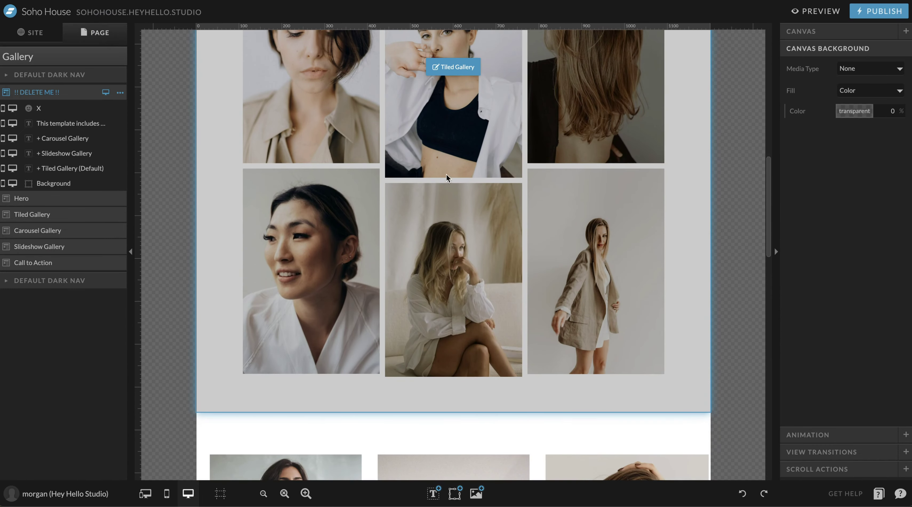
left_click(565, 217)
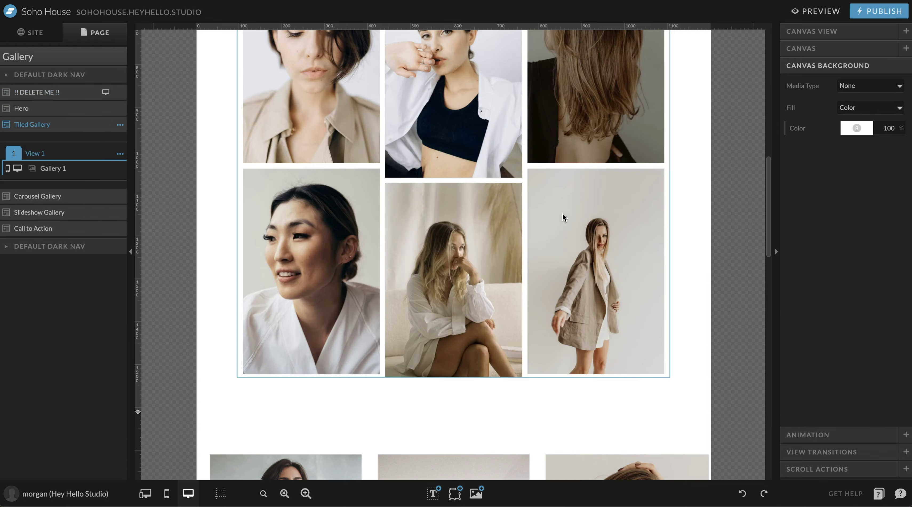
scroll(453, 250, "up", 12)
left_click(449, 211)
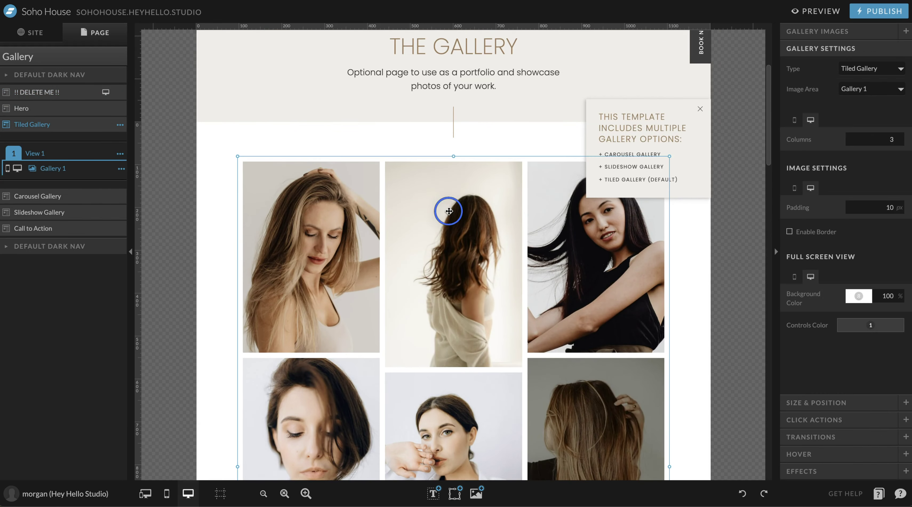
left_click(812, 32)
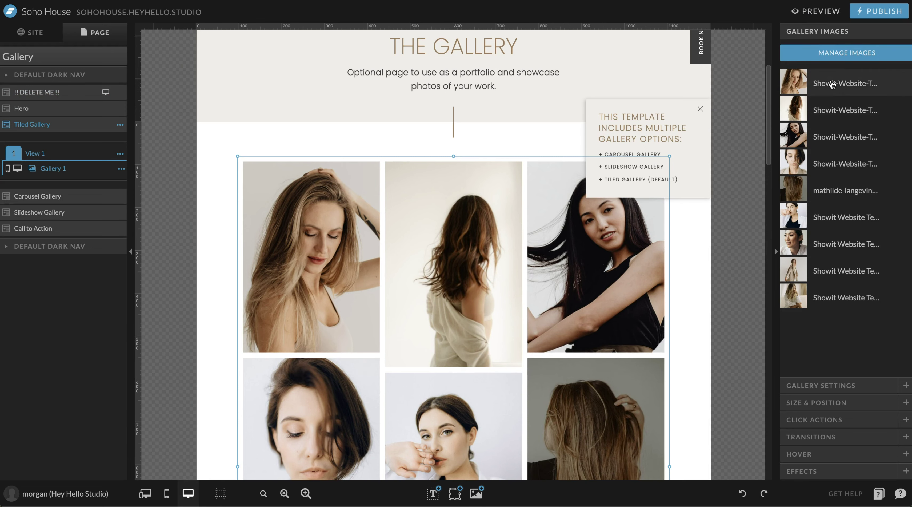
- Try out the tiled gallery's image manager by marking four Template - Soho House images and one existing gallery image, and close it without saving
left_click(835, 53)
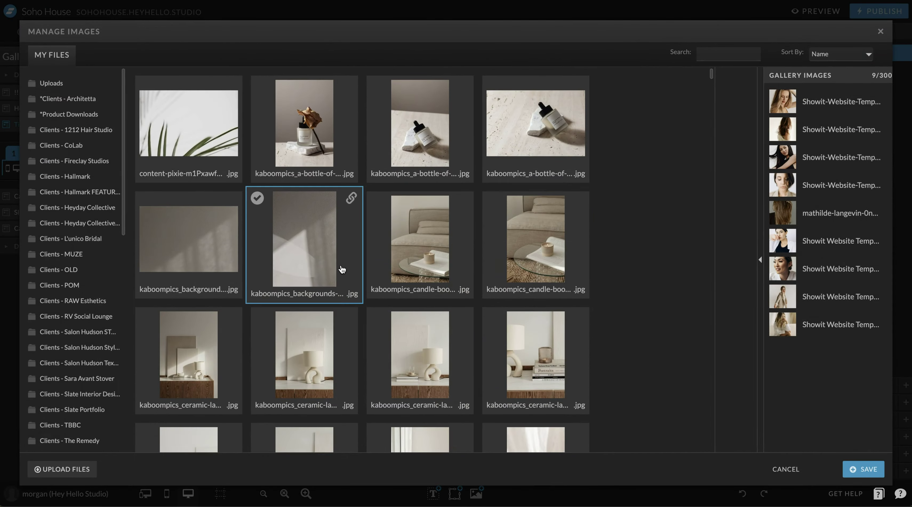
scroll(68, 319, "down", 10)
scroll(419, 199, "down", 1)
mouse_move(530, 267)
left_click(486, 269)
left_click(377, 270)
left_click(374, 151)
left_click(261, 155)
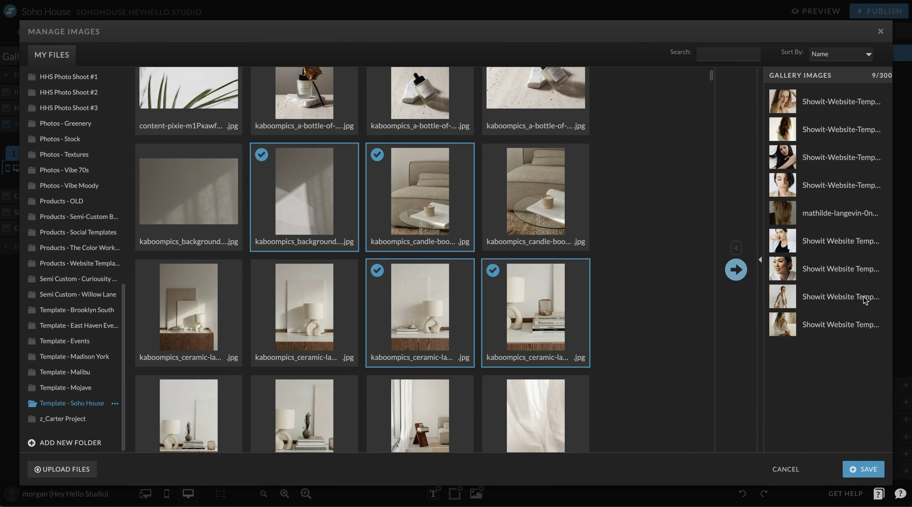
left_click(833, 220)
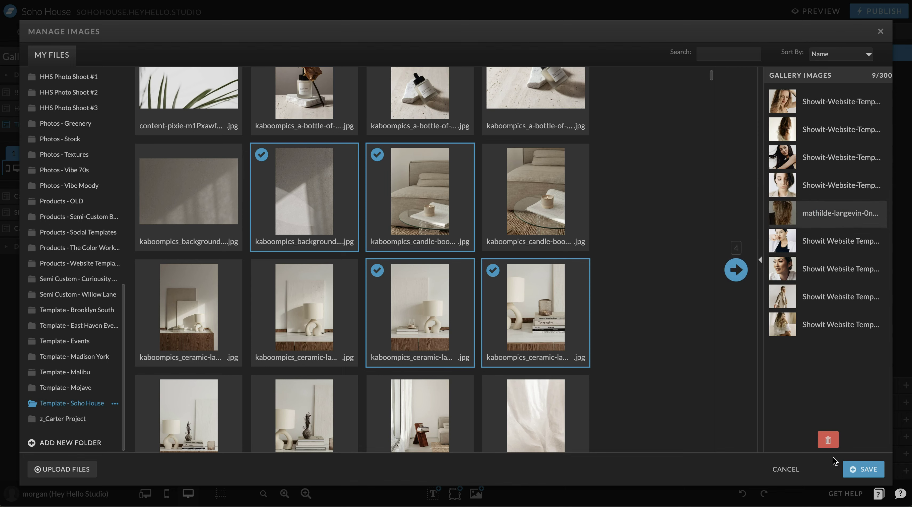
left_click(881, 32)
- Select the gallery in the Carousel Gallery canvas and review its images, spacing, auto-advance, looping and image dot settings
scroll(480, 239, "down", 10)
left_click(487, 190)
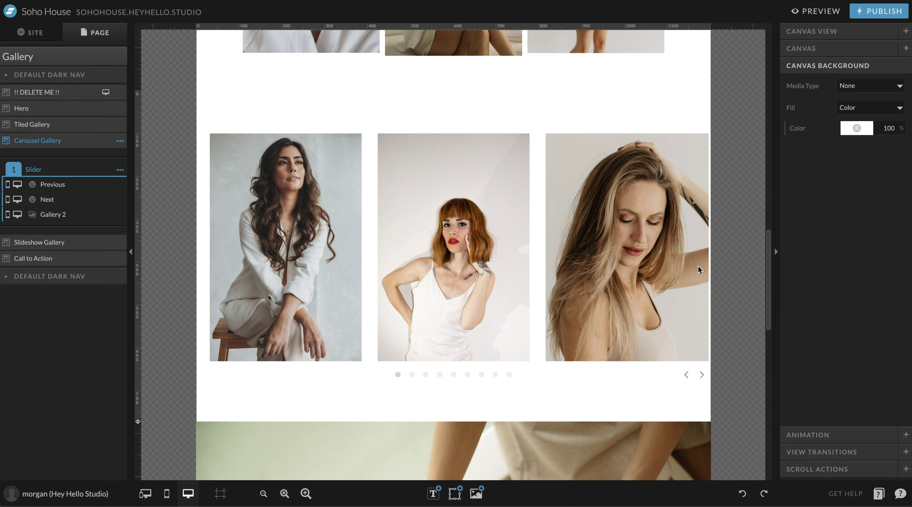
left_click(612, 242)
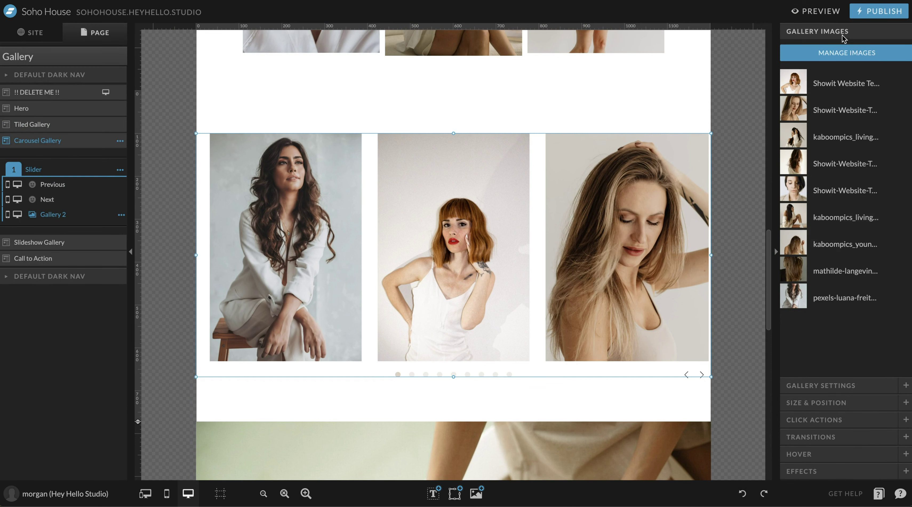
left_click(816, 386)
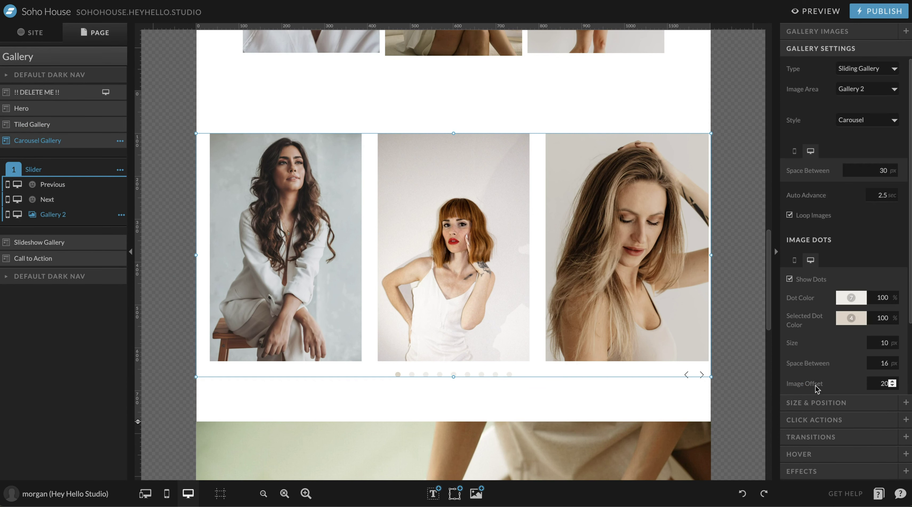
scroll(827, 260, "down", 1)
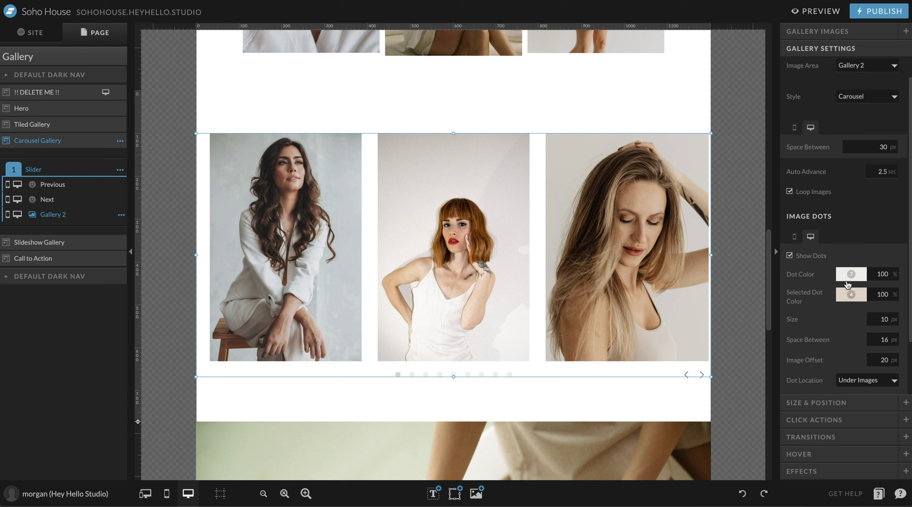
scroll(849, 252, "up", 1)
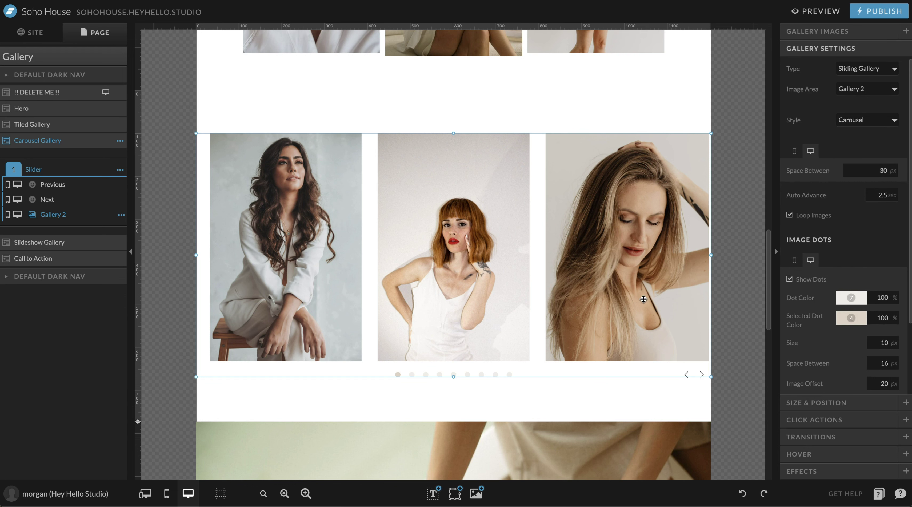
scroll(846, 237, "down", 2)
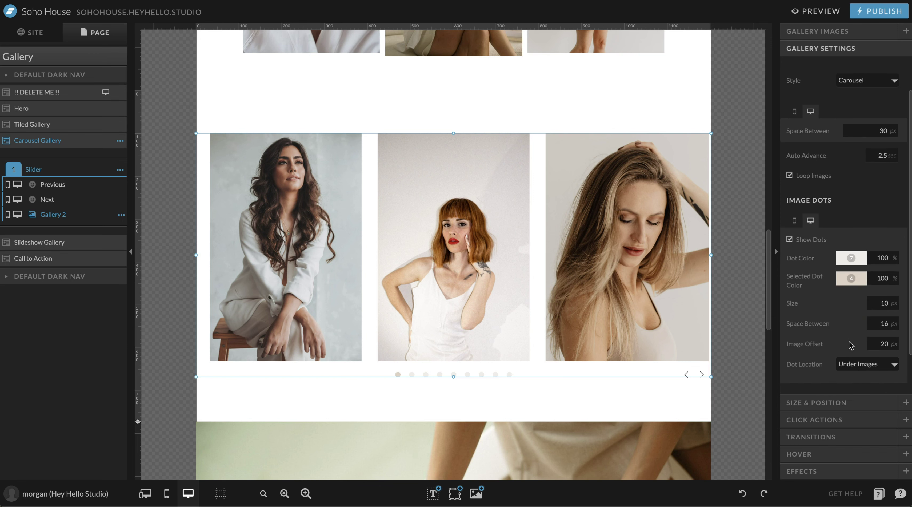
scroll(662, 282, "down", 1)
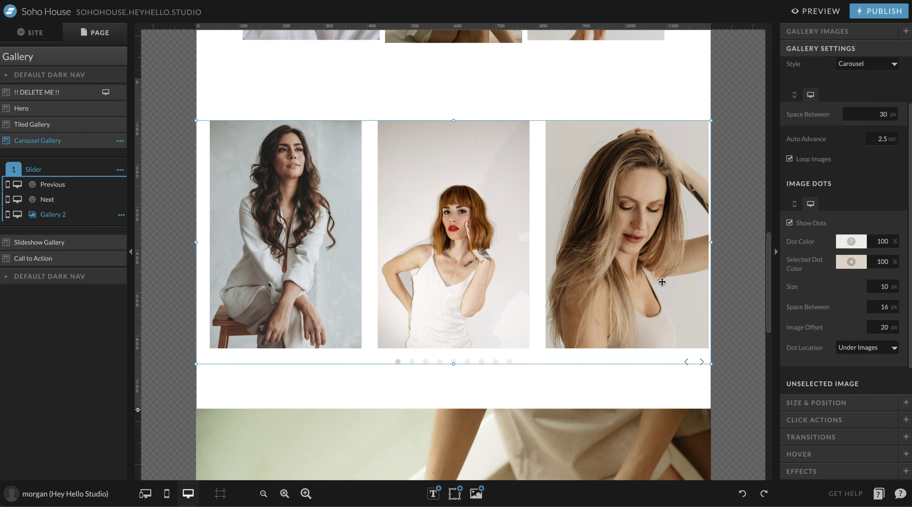
- Select the gallery in the Slideshow Gallery canvas and review its size, auto-advance and transition settings
scroll(616, 371, "down", 10)
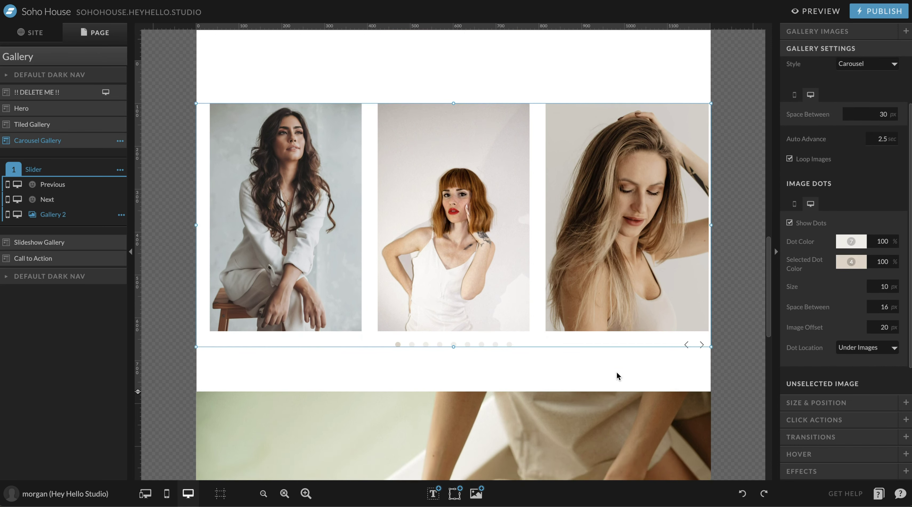
left_click(617, 372)
scroll(576, 370, "down", 3)
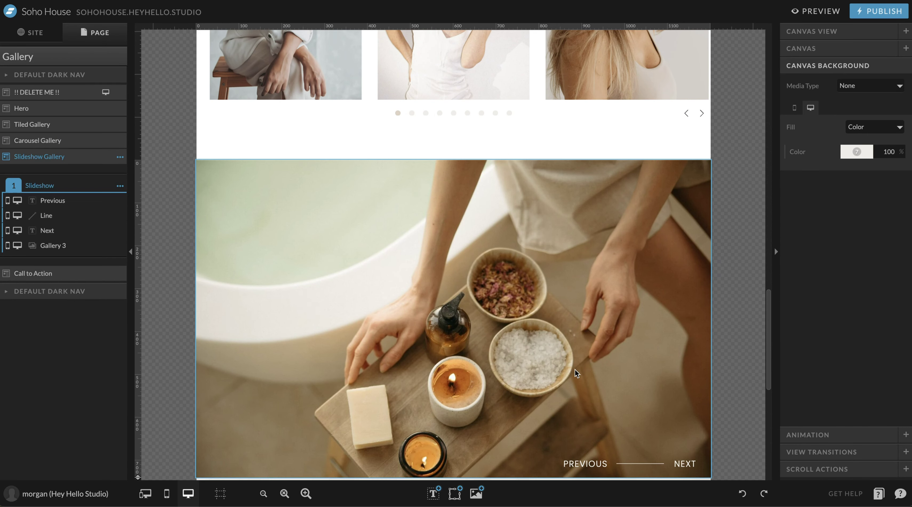
left_click(608, 242)
scroll(609, 244, "down", 3)
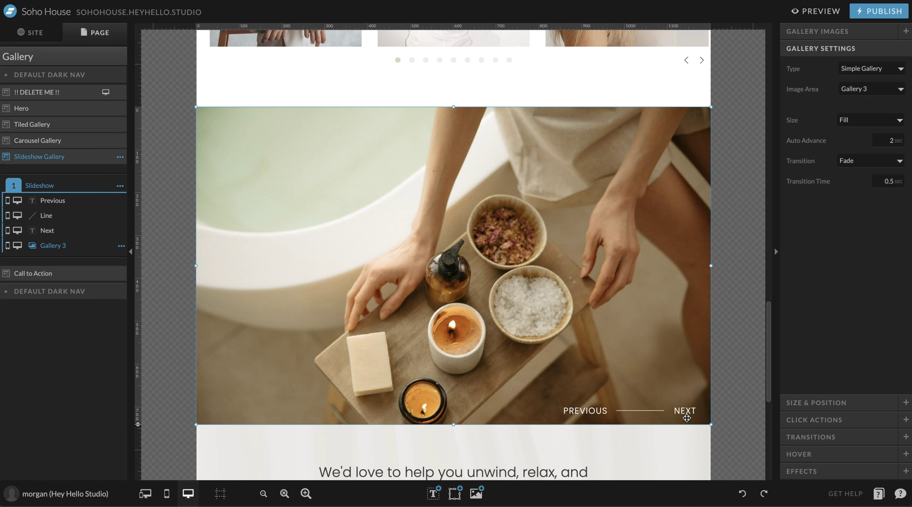
scroll(649, 341, "down", 1)
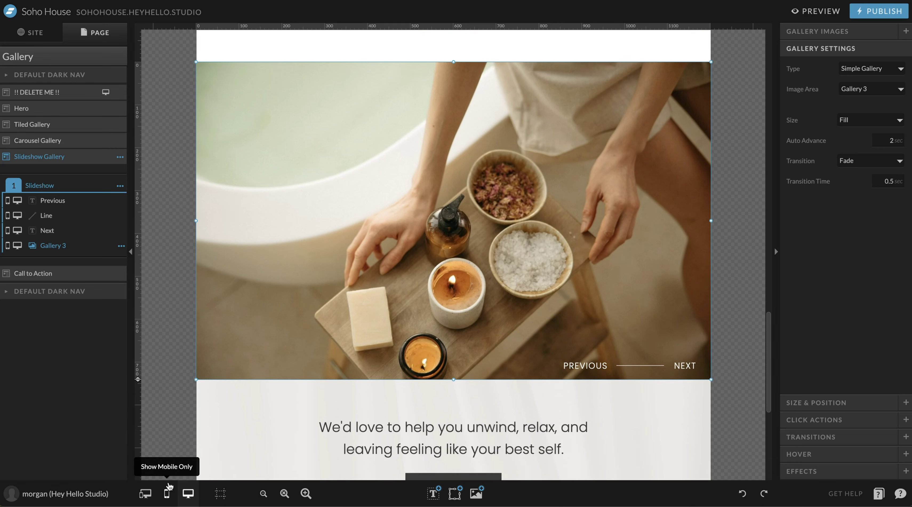
- Look over the Gallery page's galleries in the mobile-only layout and return to the desktop-only layout
left_click(167, 493)
scroll(365, 223, "down", 4)
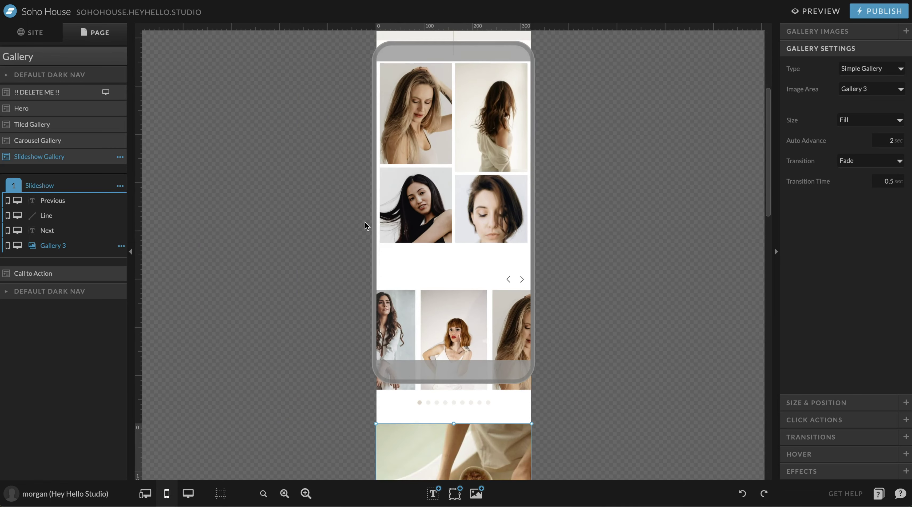
scroll(474, 347, "down", 5)
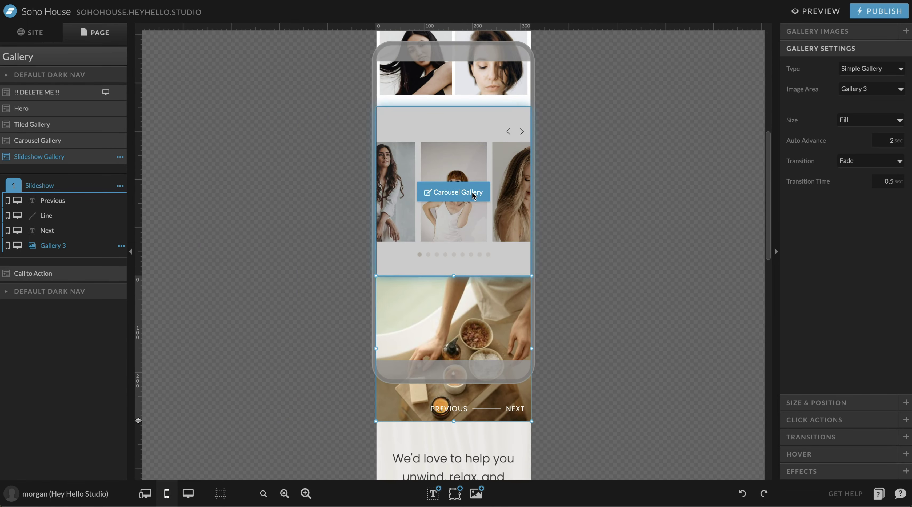
scroll(473, 307, "down", 1)
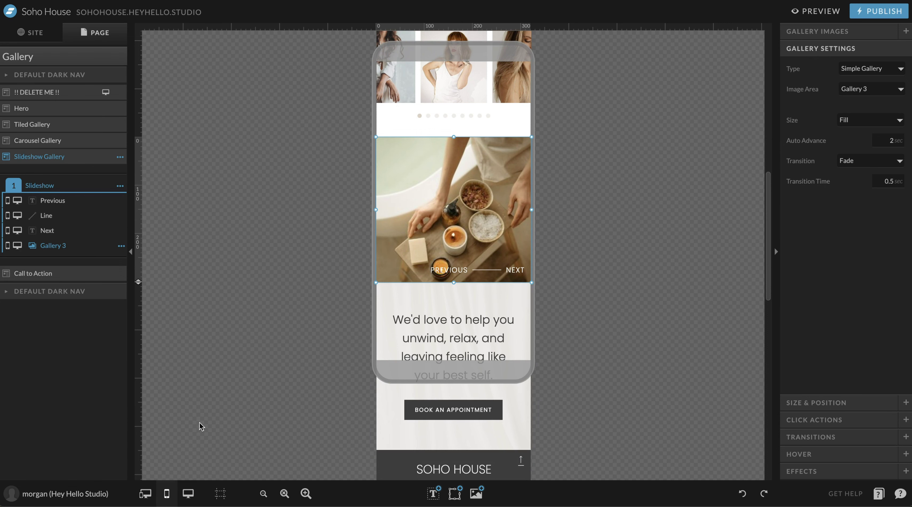
left_click(188, 493)
- Open the Default Dark Nav canvas set for editing from the footer of the Gallery page
scroll(403, 301, "down", 7)
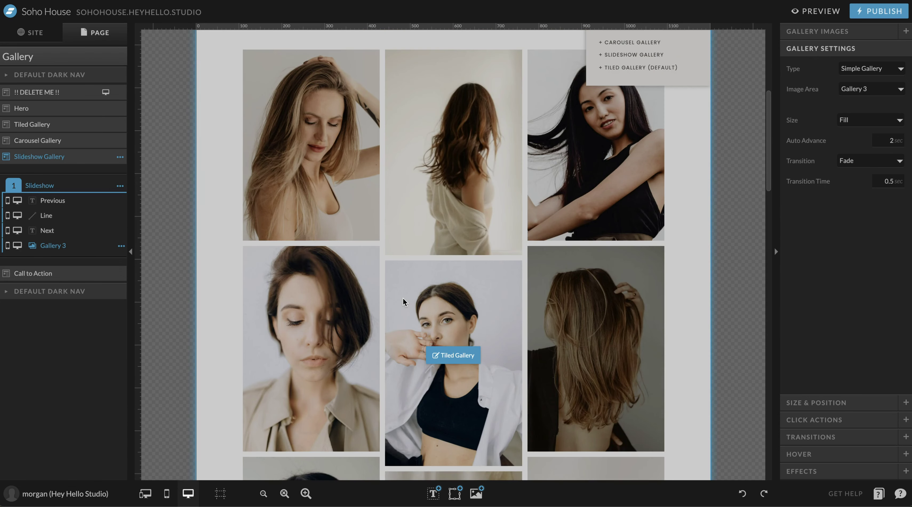
scroll(566, 281, "up", 5)
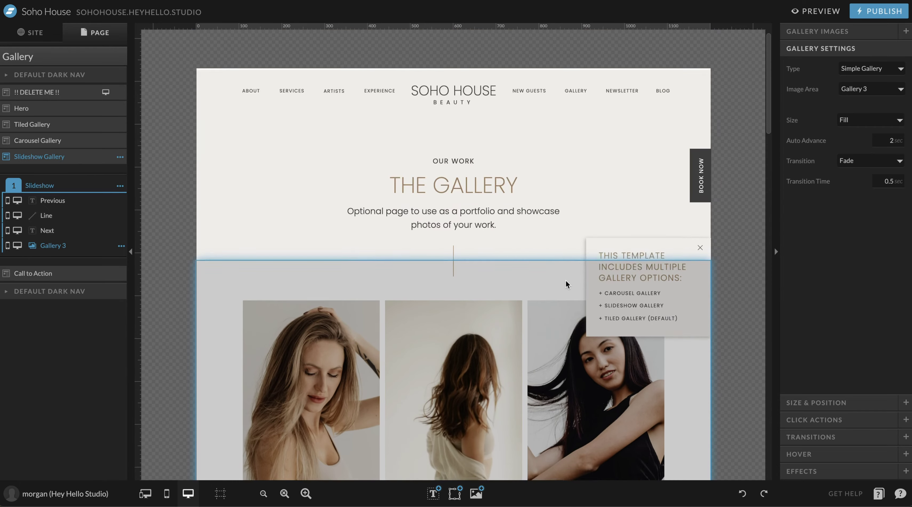
scroll(597, 323, "down", 5)
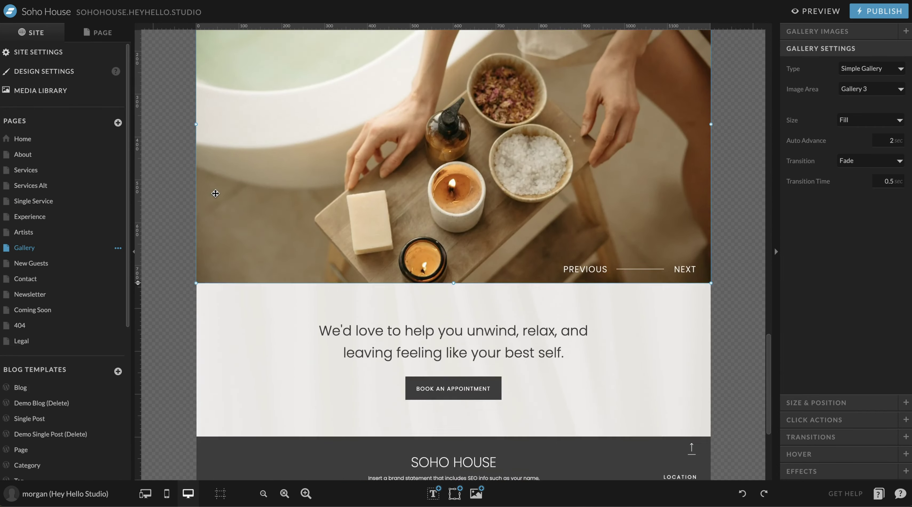
scroll(453, 248, "down", 4)
left_click(541, 327)
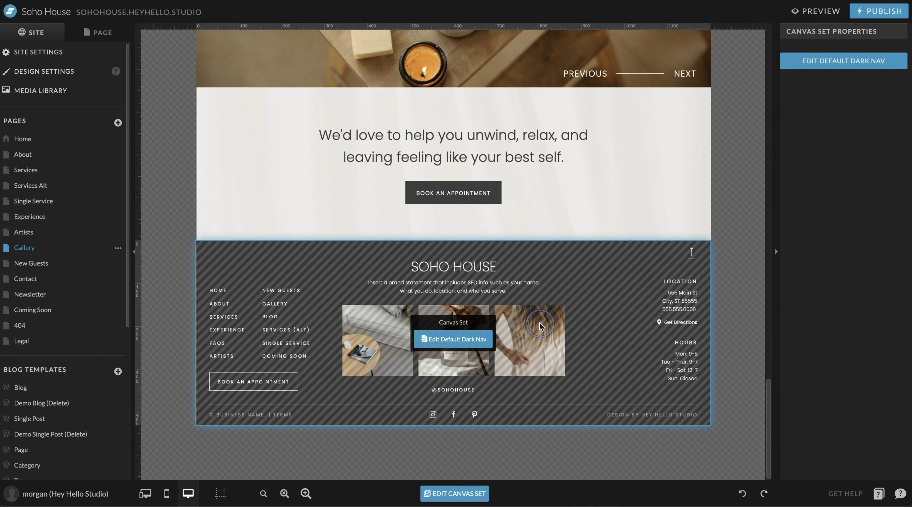
left_click(444, 341)
left_click(468, 339)
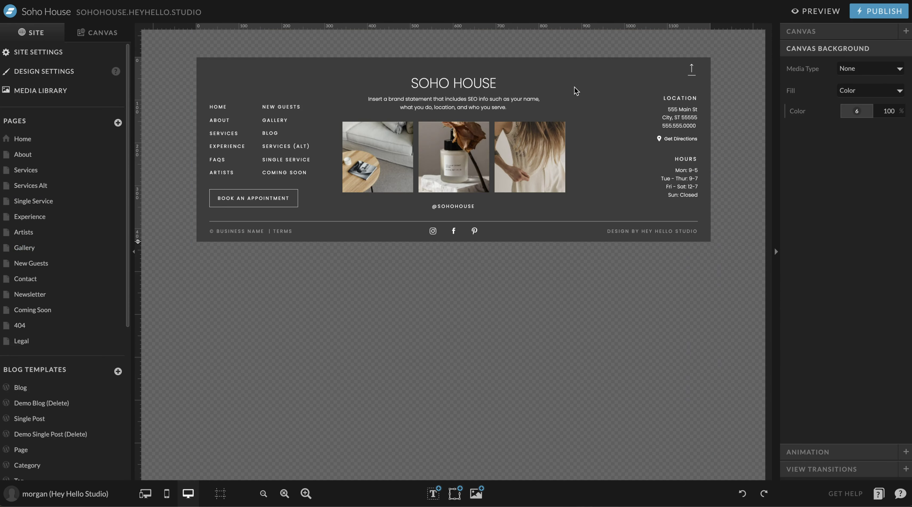
- Select the footer's social grid, review its Instagram account choices and open its fallback images
left_click(428, 127)
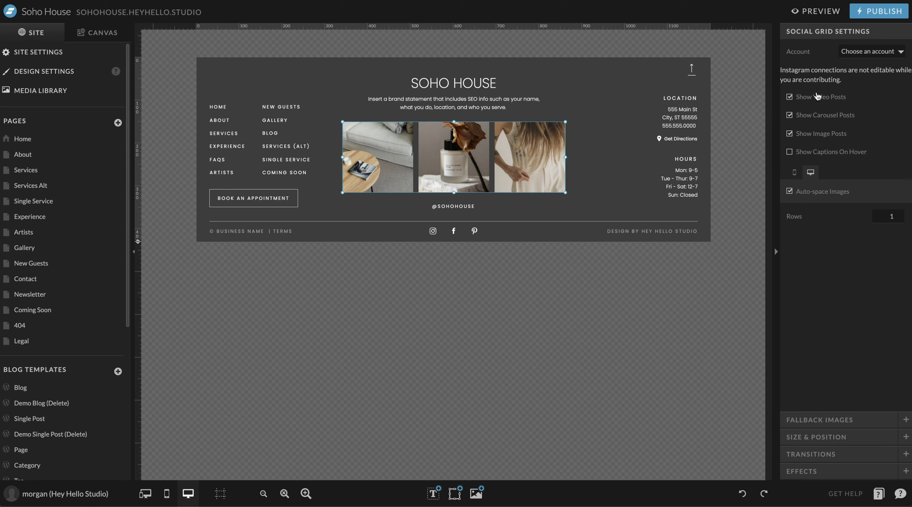
left_click(875, 53)
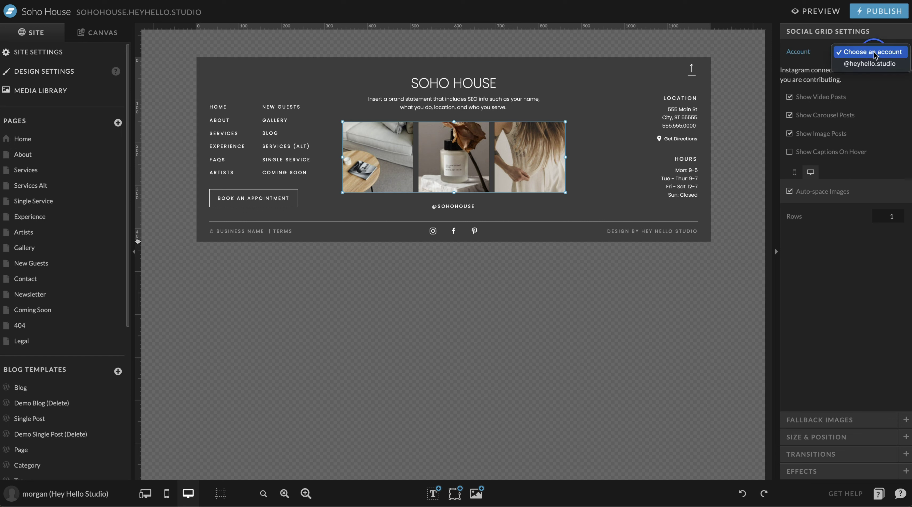
left_click(824, 53)
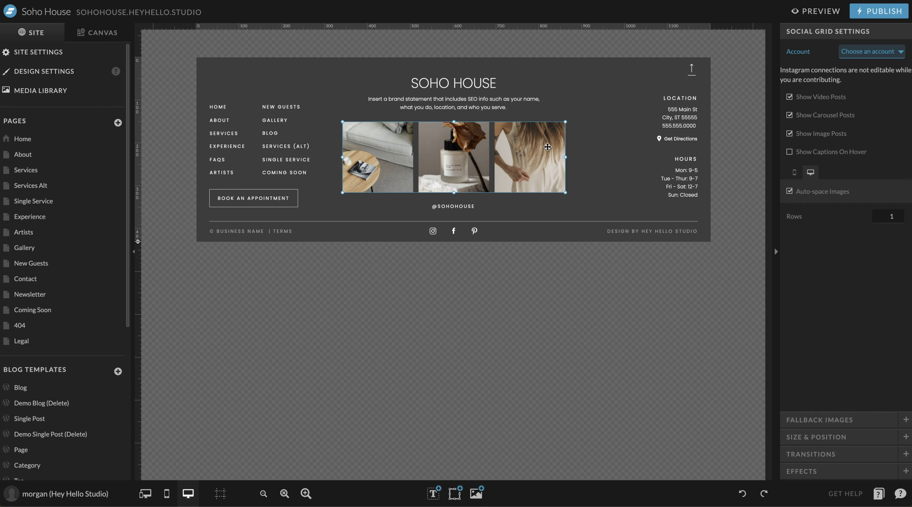
left_click(816, 421)
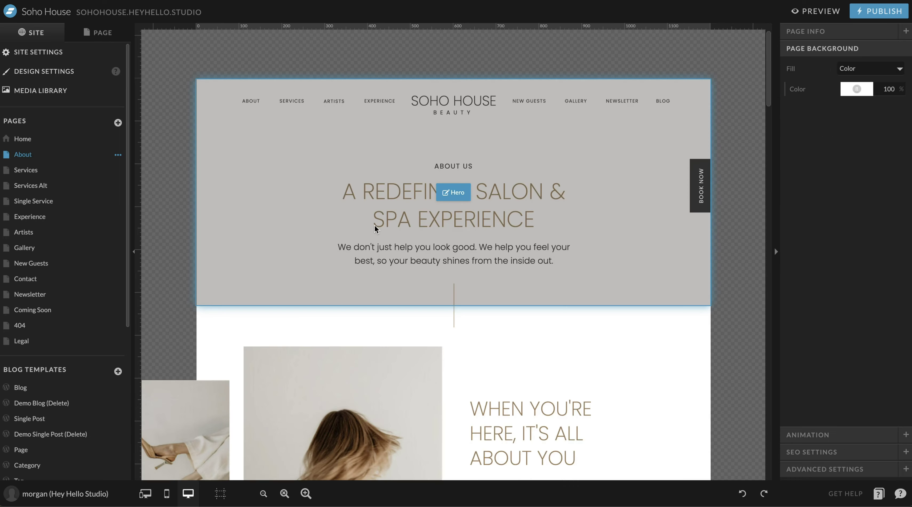
- Set the background media type of the About page's Location canvas to Video
scroll(374, 225, "down", 8)
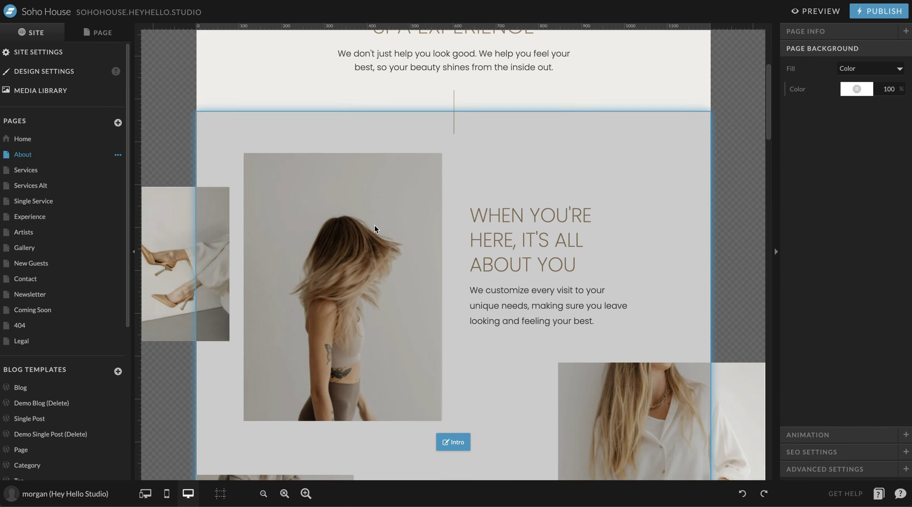
scroll(374, 225, "down", 10)
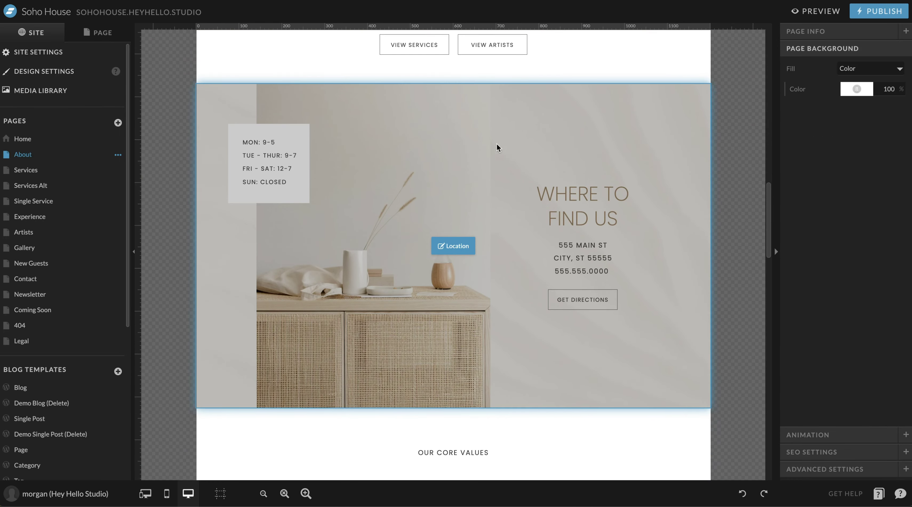
left_click(527, 125)
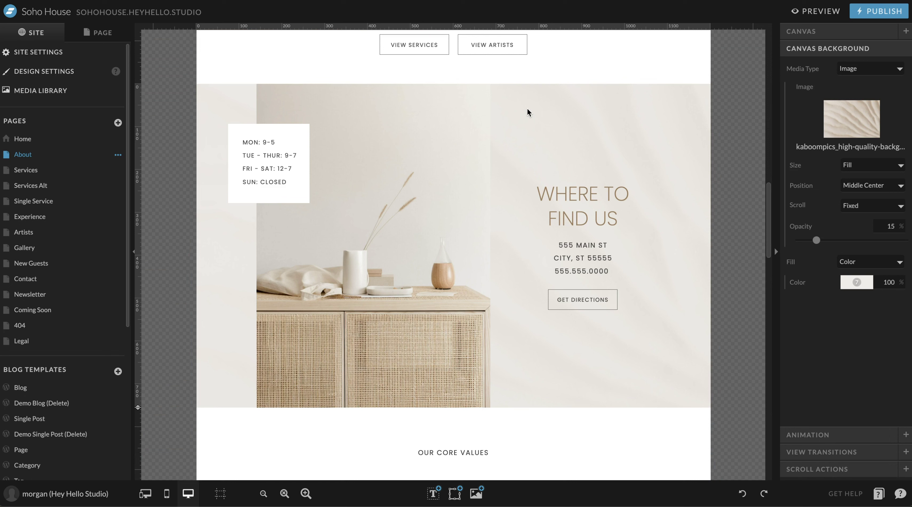
left_click(860, 70)
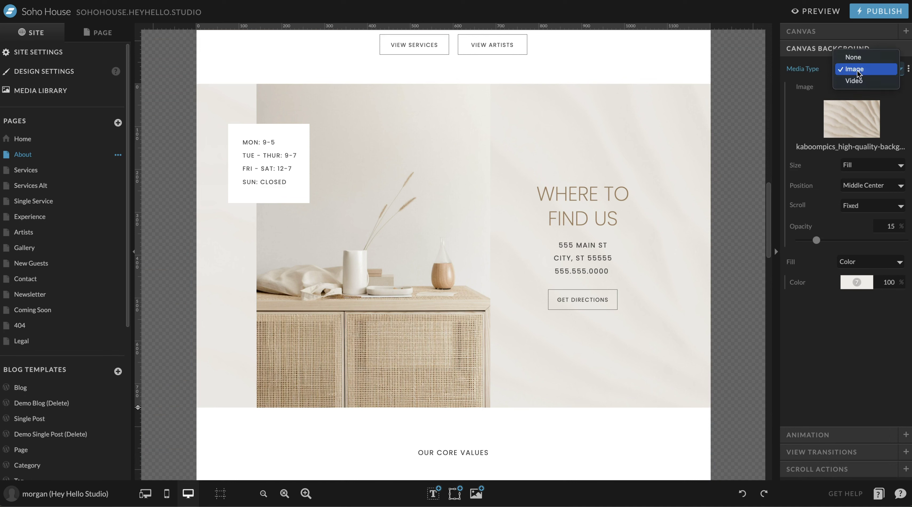
left_click(858, 80)
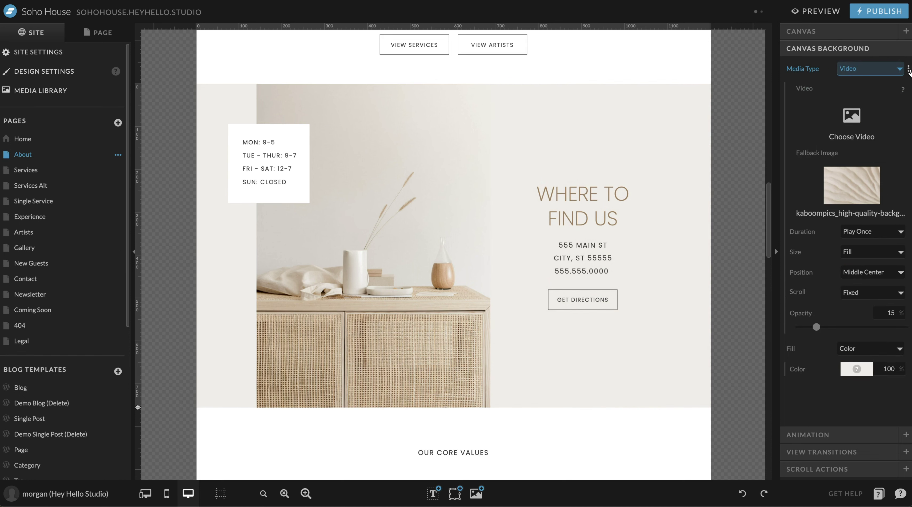
- Browse the media folders available for the Location canvas's background video and close the selection without choosing a file
left_click(854, 117)
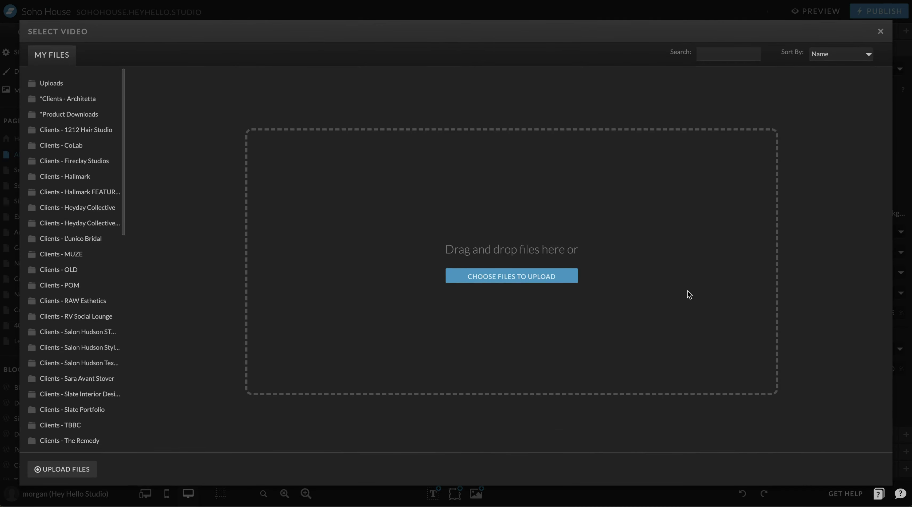
scroll(99, 359, "down", 10)
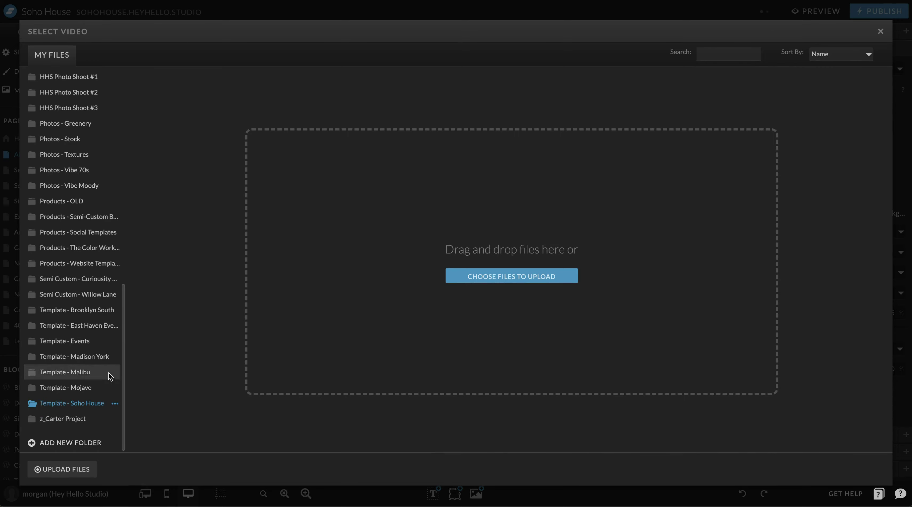
left_click(881, 32)
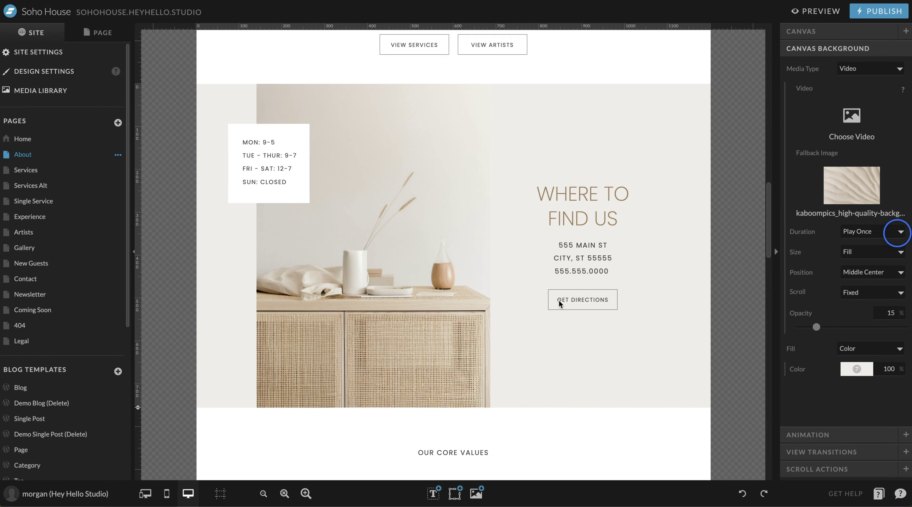
scroll(541, 208, "down", 1)
scroll(542, 208, "up", 1)
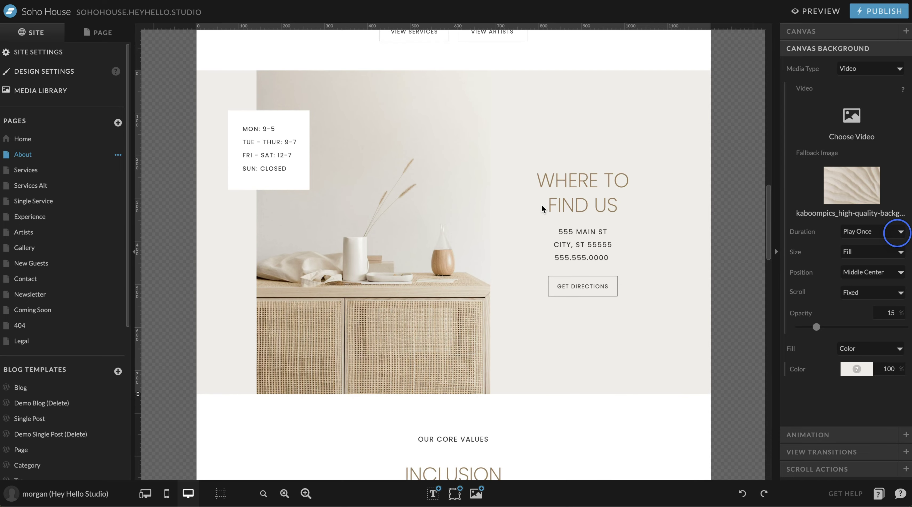